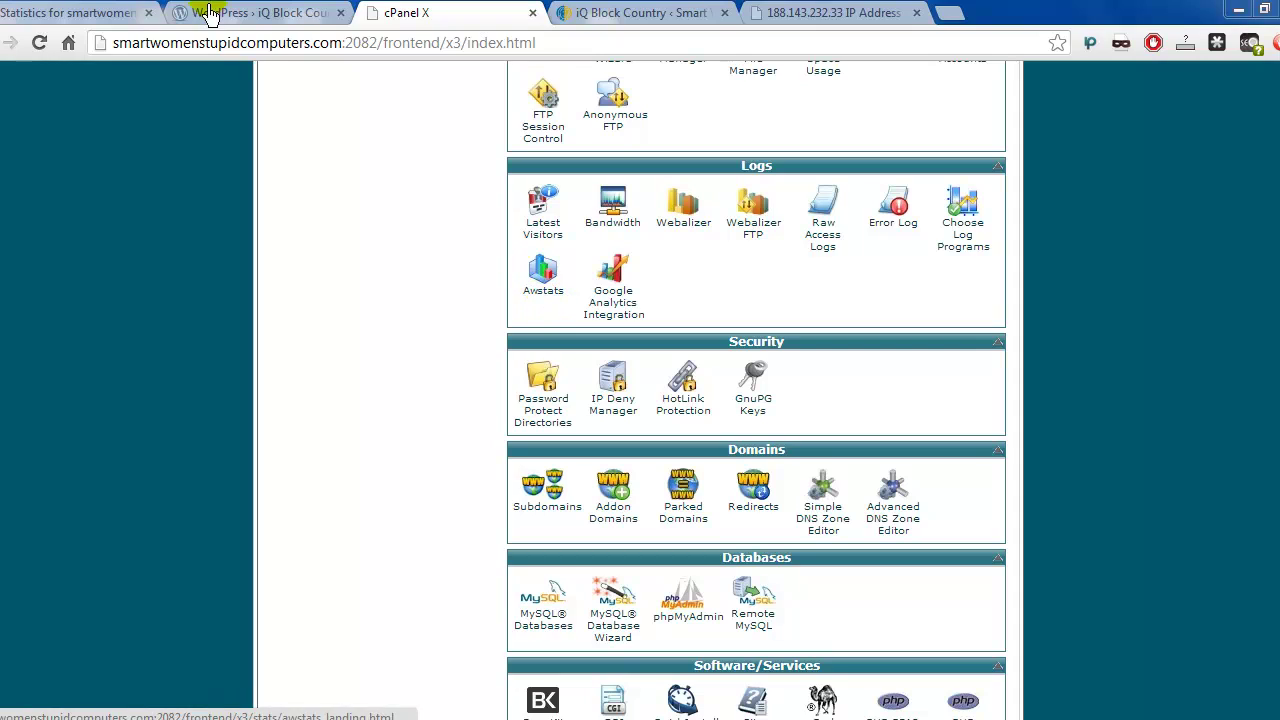
- Switch to the AWStats statistics and keep the reporting year at 2013
{"action": "left_click", "coordinate": [85, 12]}
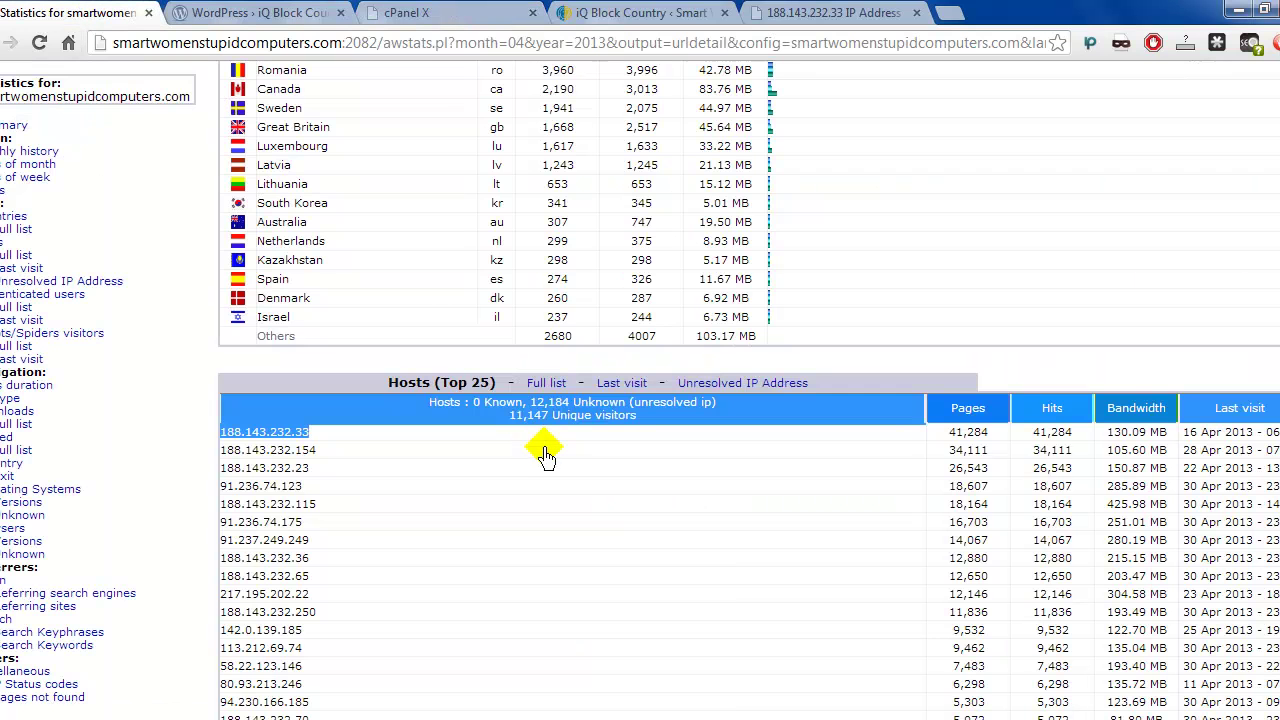
{"action": "scroll", "coordinate": [800, 486], "scroll_direction": "up", "scroll_amount": 15}
{"action": "scroll", "coordinate": [1052, 350], "scroll_direction": "up", "scroll_amount": 10}
{"action": "left_click", "coordinate": [500, 116]}
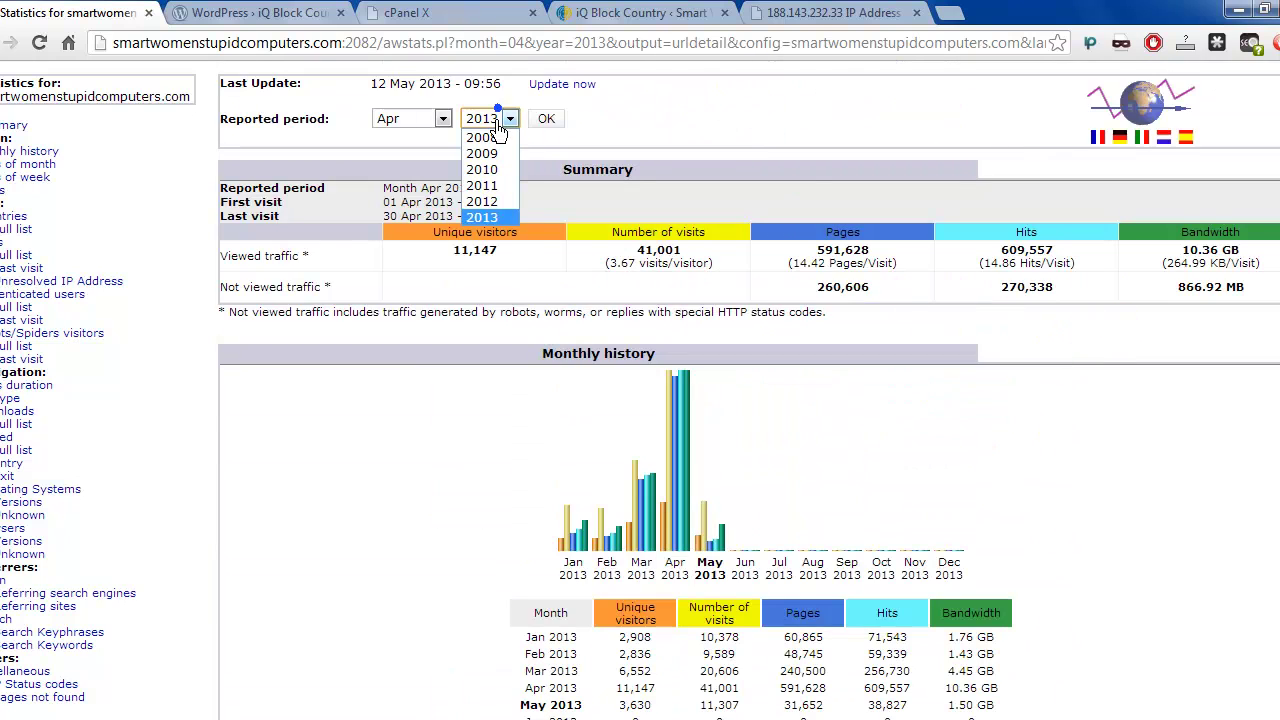
{"action": "left_click", "coordinate": [490, 216]}
{"action": "left_click", "coordinate": [773, 81]}
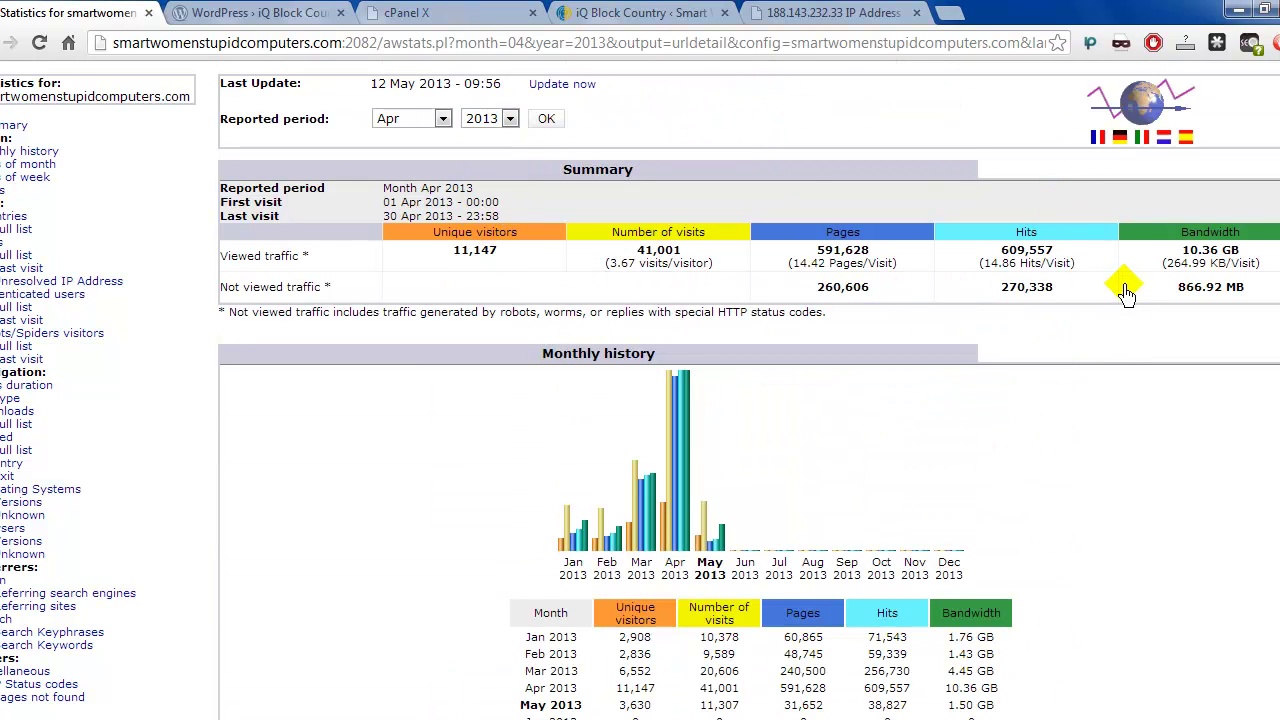
- Scroll down to the Countries (Top 25) table, led by Russian Federation with 230,206 pages
{"action": "scroll", "coordinate": [1210, 425], "scroll_direction": "down", "scroll_amount": 1}
{"action": "scroll", "coordinate": [1075, 400], "scroll_direction": "up", "scroll_amount": 1}
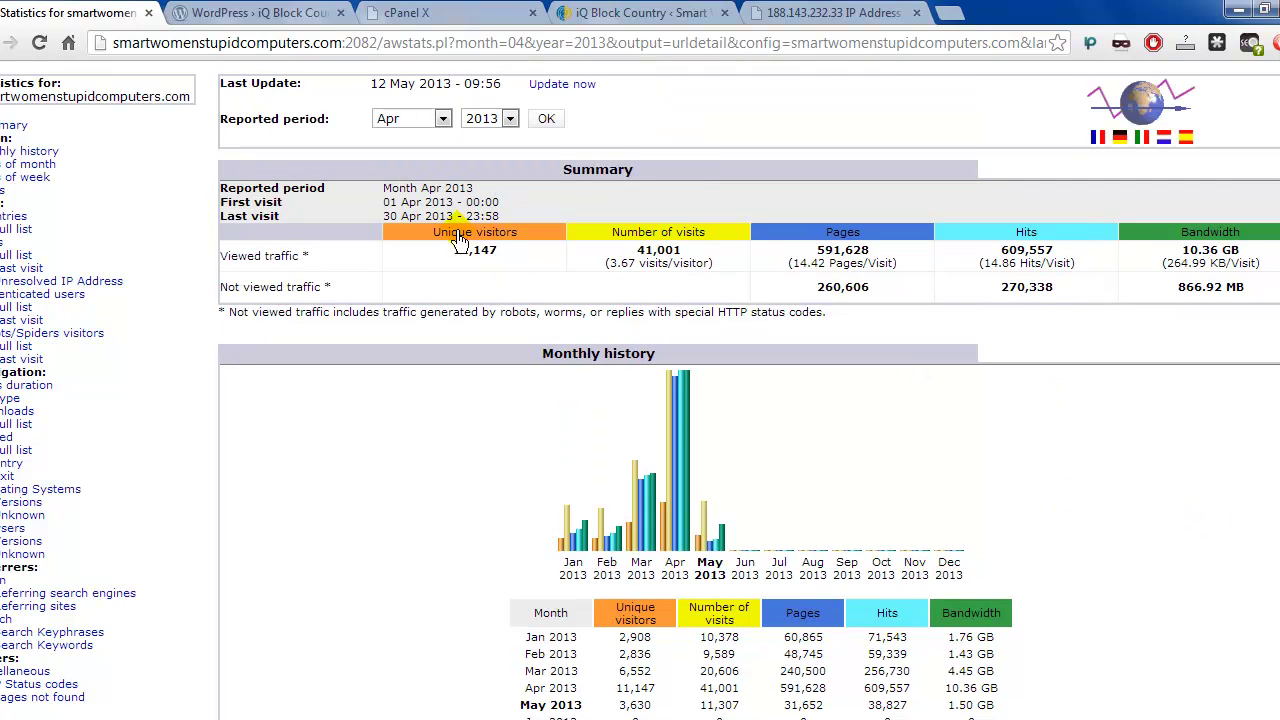
{"action": "scroll", "coordinate": [1102, 445], "scroll_direction": "down", "scroll_amount": 1}
{"action": "scroll", "coordinate": [1102, 445], "scroll_direction": "down", "scroll_amount": 4}
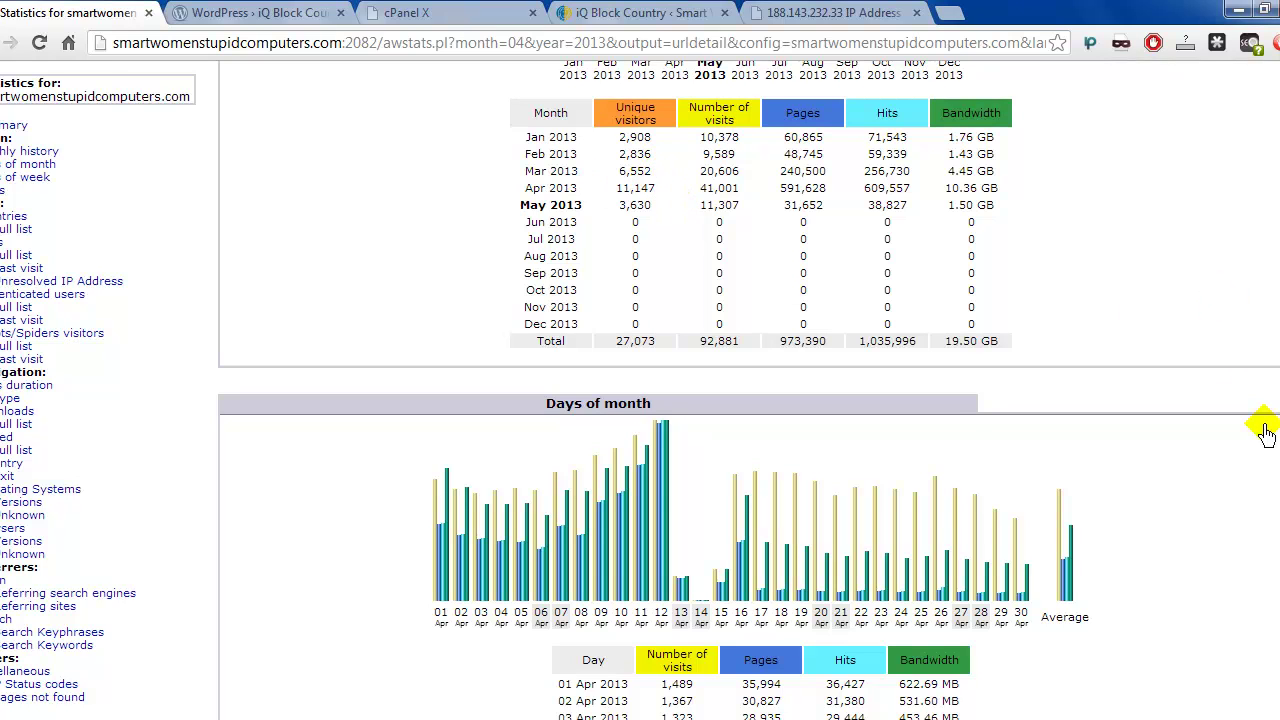
{"action": "scroll", "coordinate": [1205, 475], "scroll_direction": "down", "scroll_amount": 3}
{"action": "scroll", "coordinate": [1205, 478], "scroll_direction": "down", "scroll_amount": 15}
{"action": "scroll", "coordinate": [1208, 478], "scroll_direction": "down", "scroll_amount": 6}
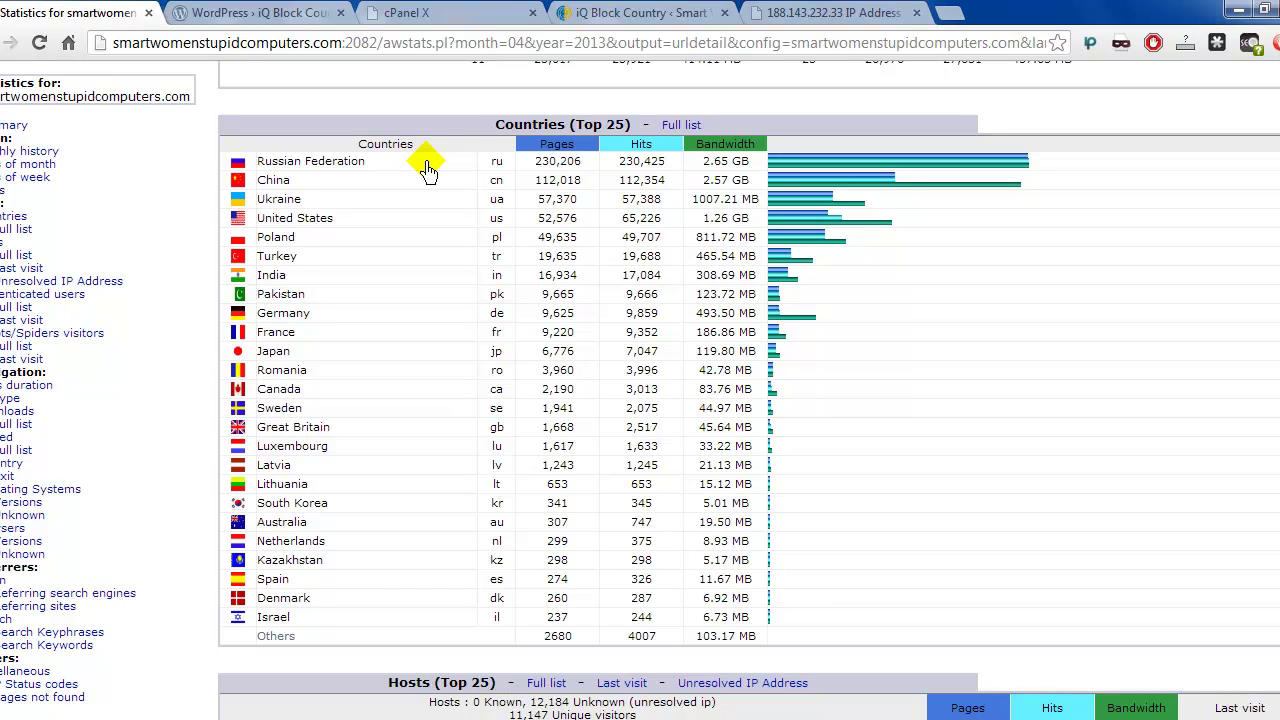
{"action": "scroll", "coordinate": [427, 170], "scroll_direction": "down", "scroll_amount": 9}
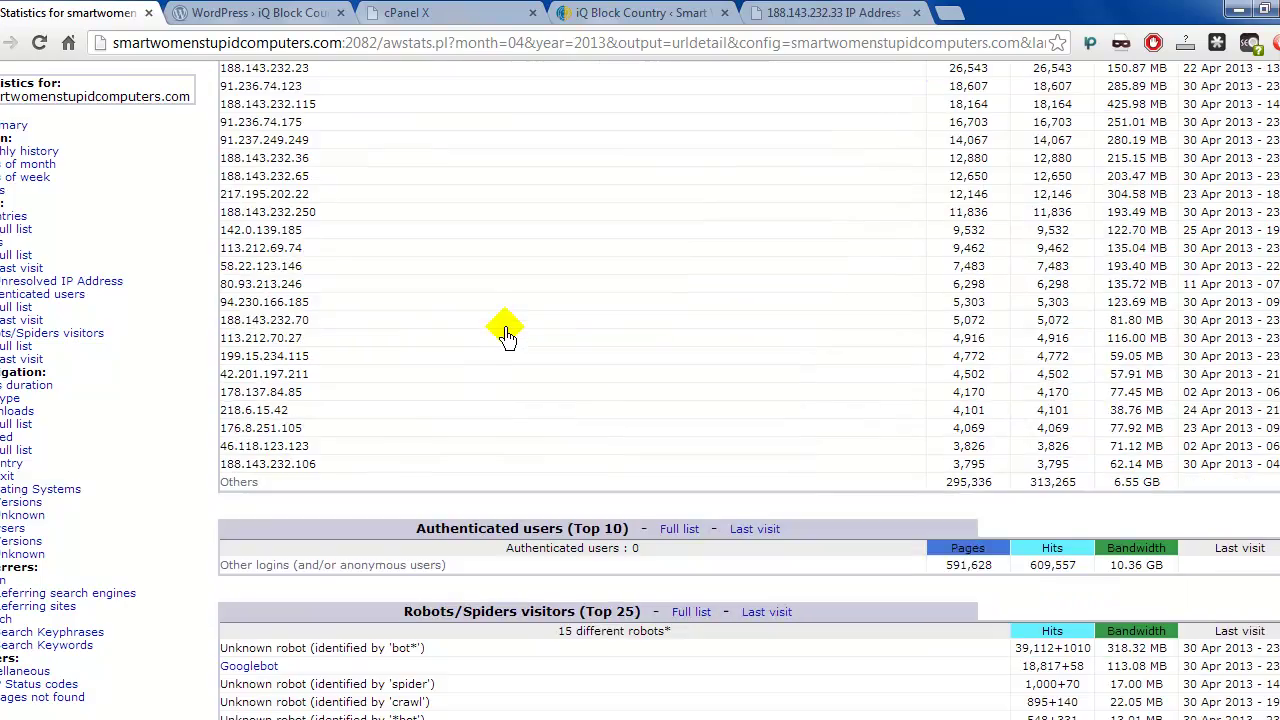
{"action": "scroll", "coordinate": [512, 330], "scroll_direction": "down", "scroll_amount": 12}
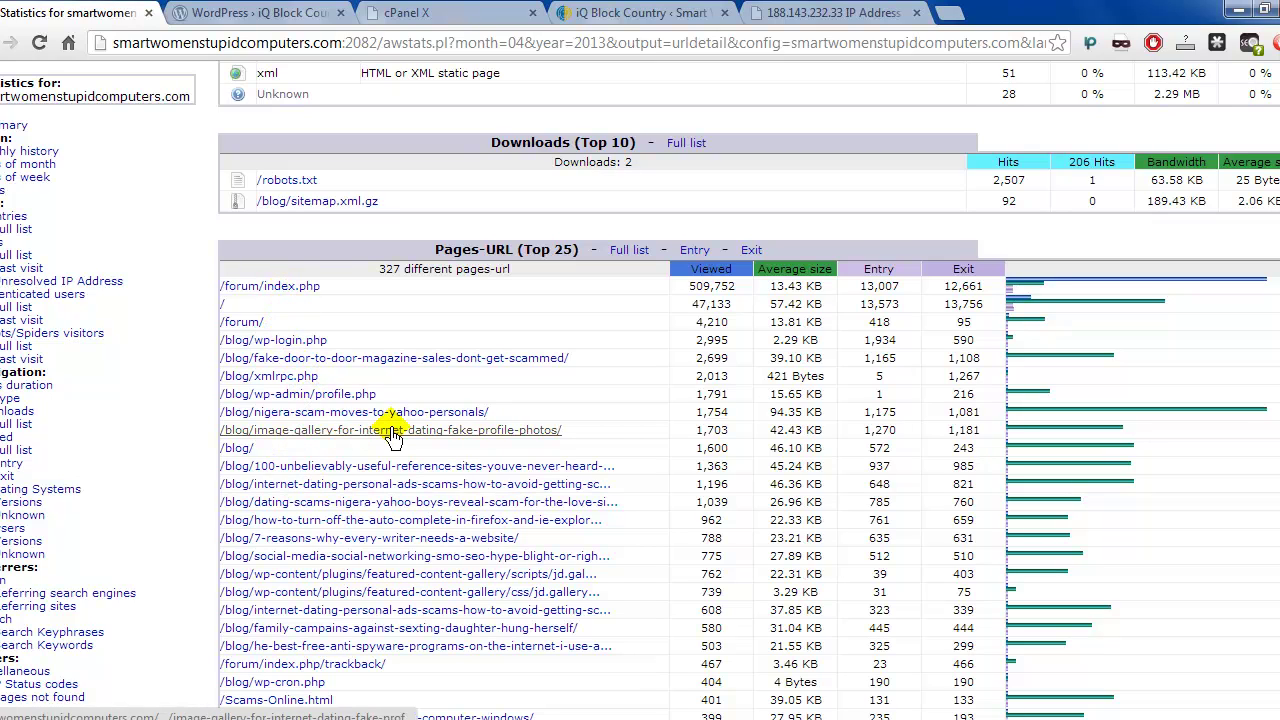
{"action": "scroll", "coordinate": [393, 433], "scroll_direction": "down", "scroll_amount": 1}
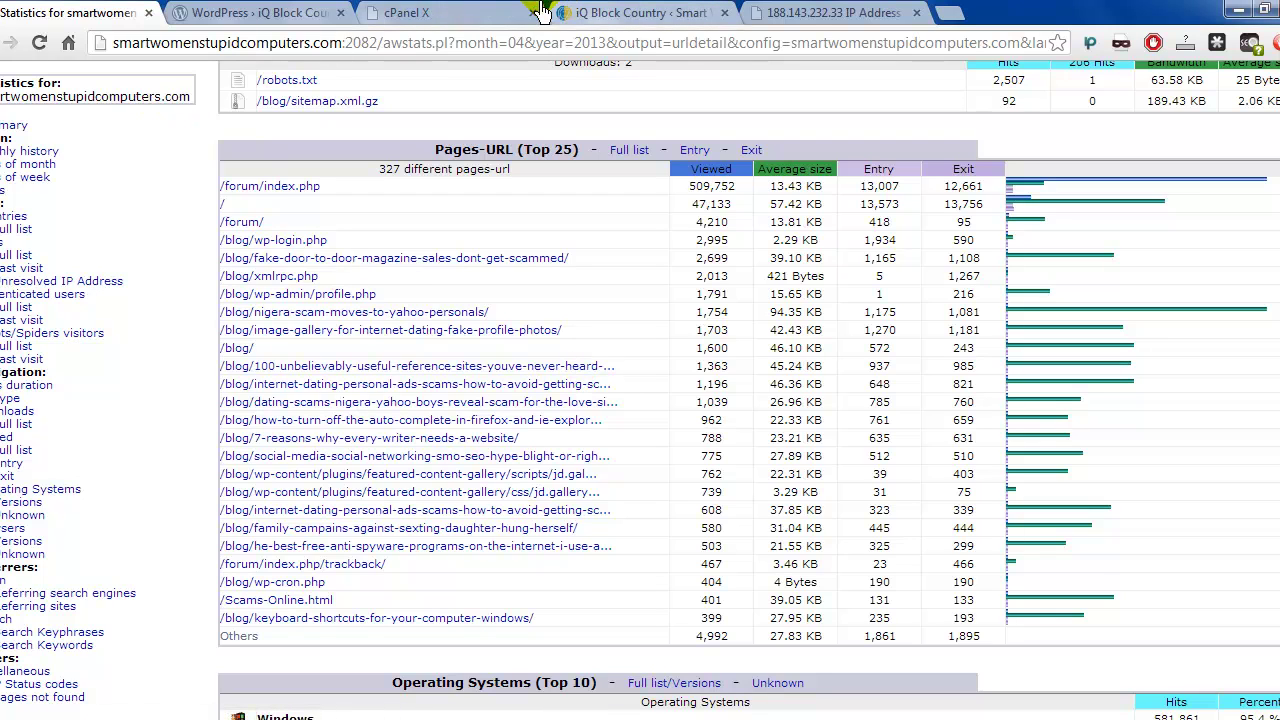
- Go back to cPanel and open IP Deny Manager from the Security section
{"action": "left_click", "coordinate": [466, 14]}
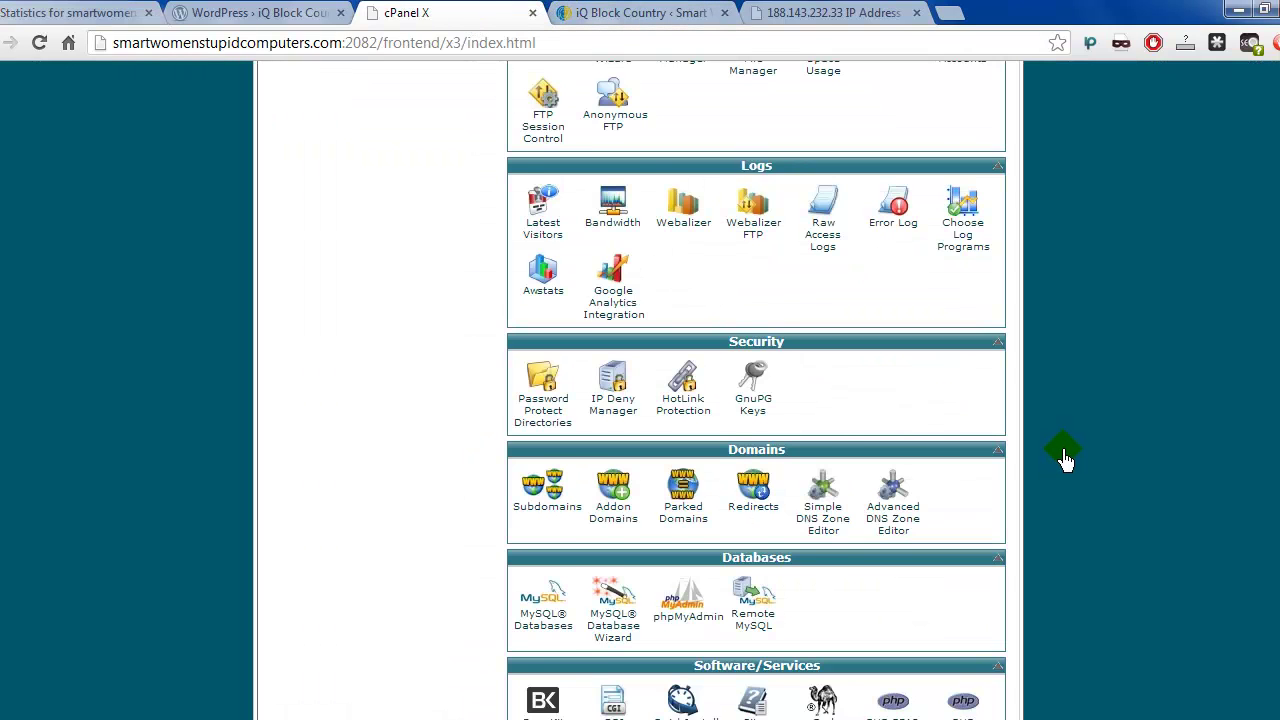
{"action": "left_click", "coordinate": [612, 295]}
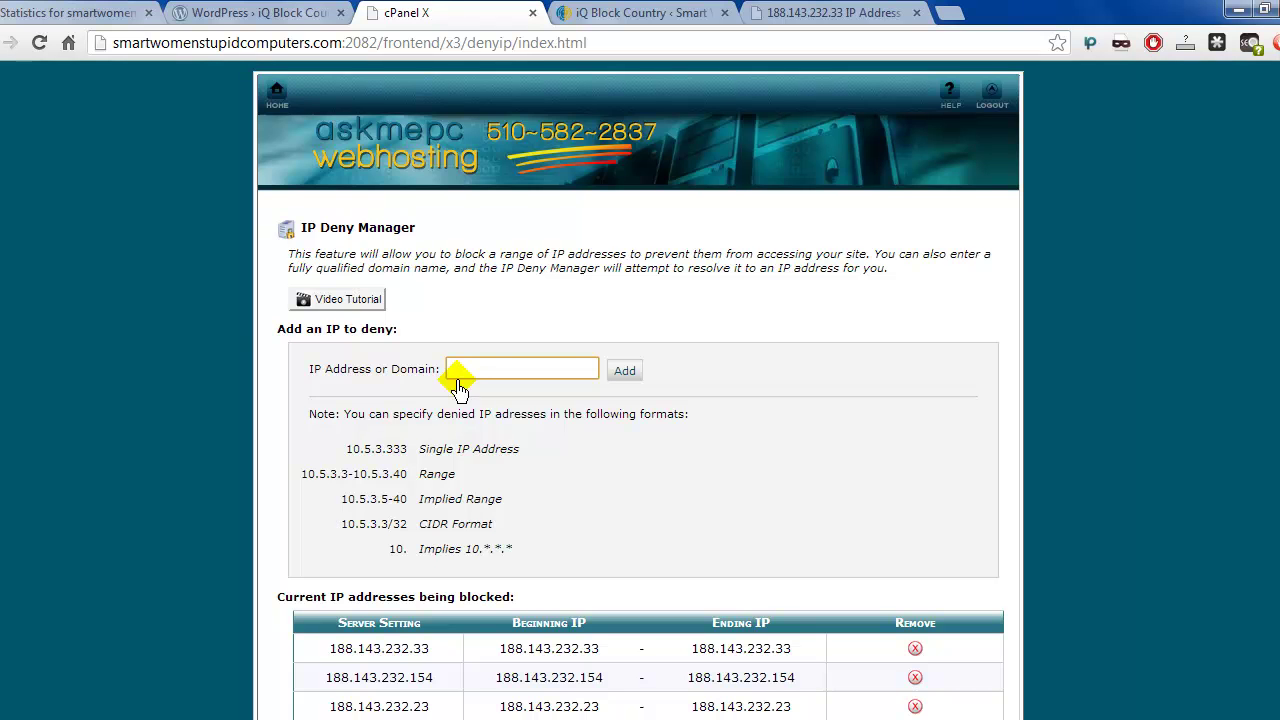
- Copy the top AWStats host IP 188.143.232.33 and show its whoisthisip.com lookup
{"action": "left_click", "coordinate": [65, 20]}
{"action": "scroll", "coordinate": [510, 340], "scroll_direction": "up", "scroll_amount": 8}
{"action": "scroll", "coordinate": [510, 340], "scroll_direction": "up", "scroll_amount": 8}
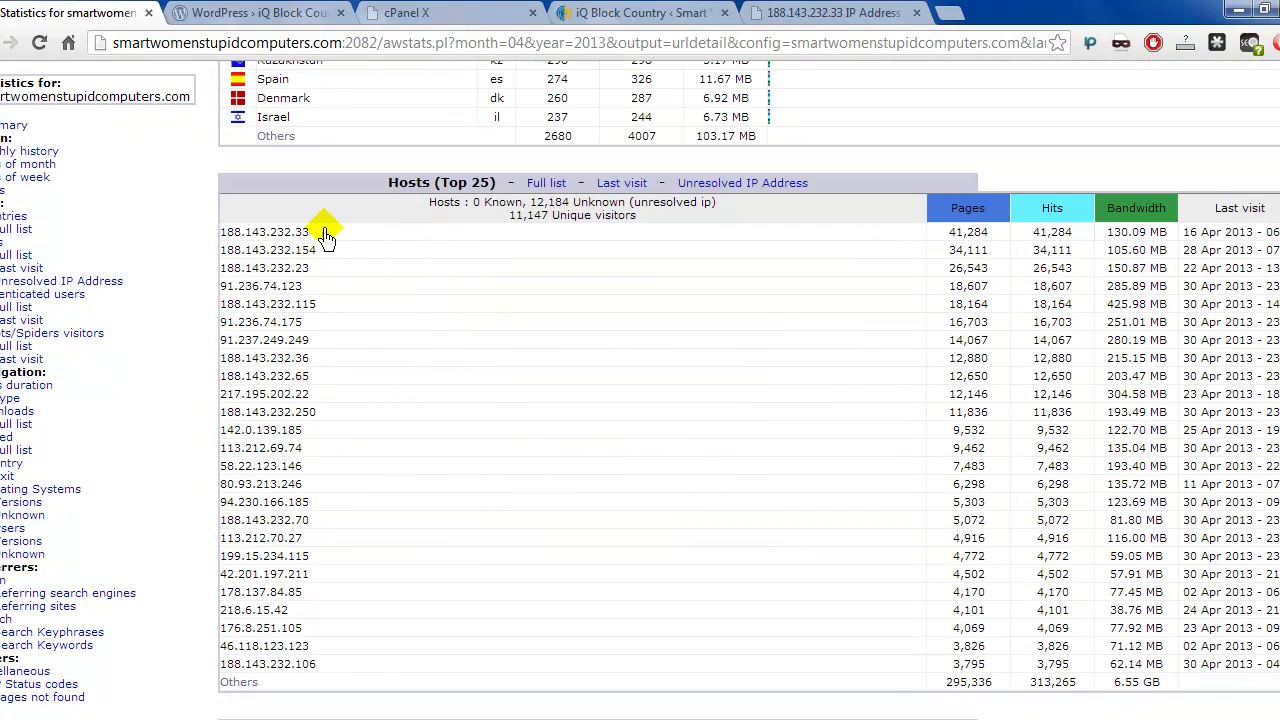
{"action": "left_click_drag", "start_coordinate": [314, 234], "coordinate": [222, 240]}
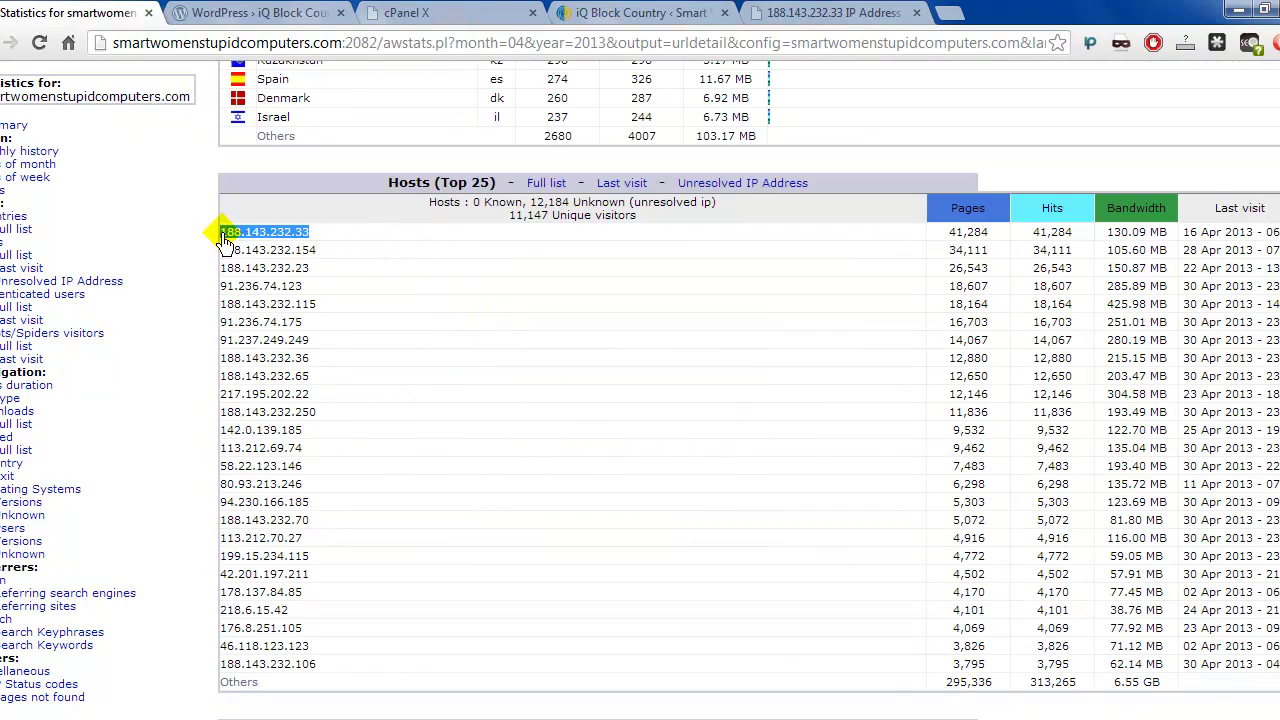
{"action": "right_click", "coordinate": [232, 238]}
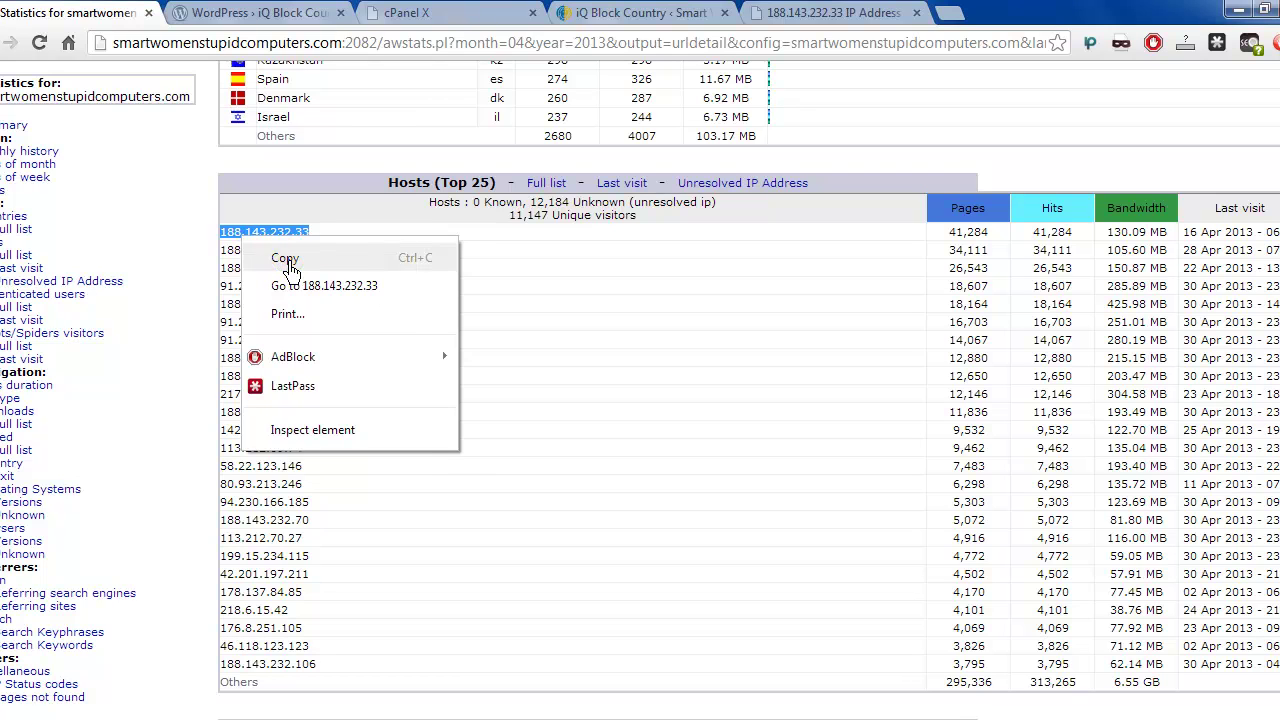
{"action": "left_click", "coordinate": [285, 258]}
{"action": "left_click", "coordinate": [768, 16]}
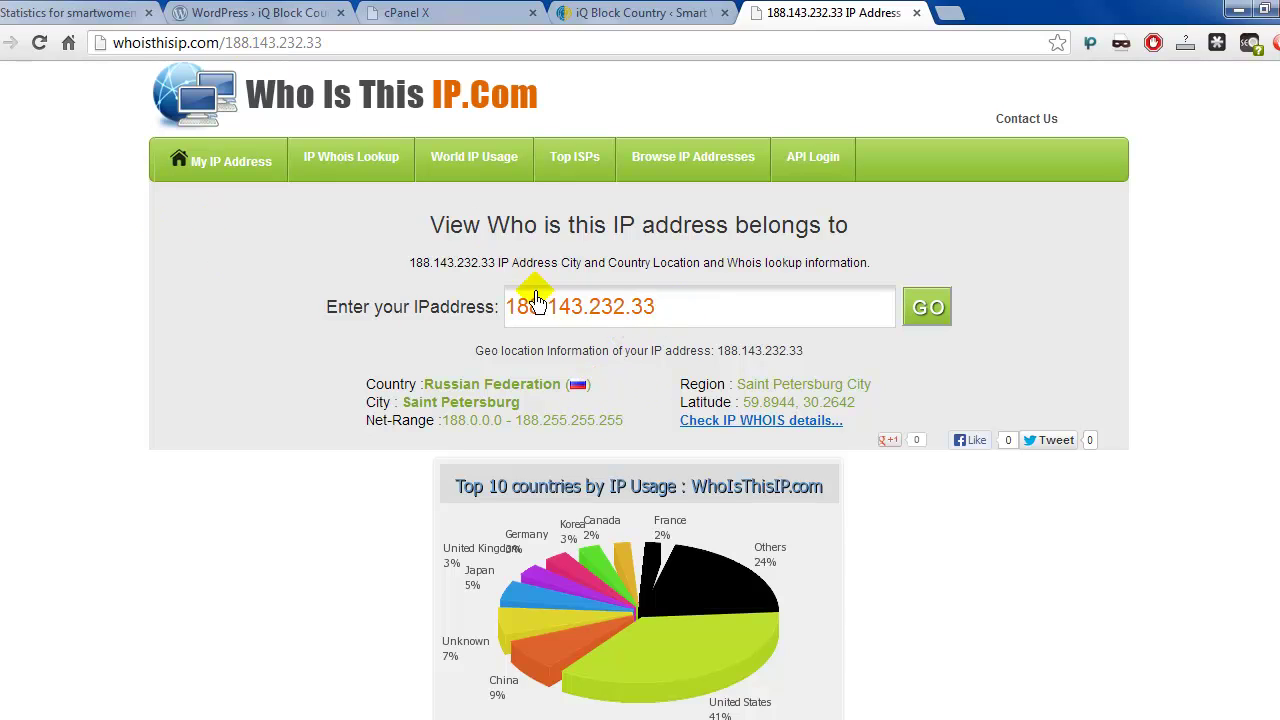
{"action": "left_click", "coordinate": [103, 13]}
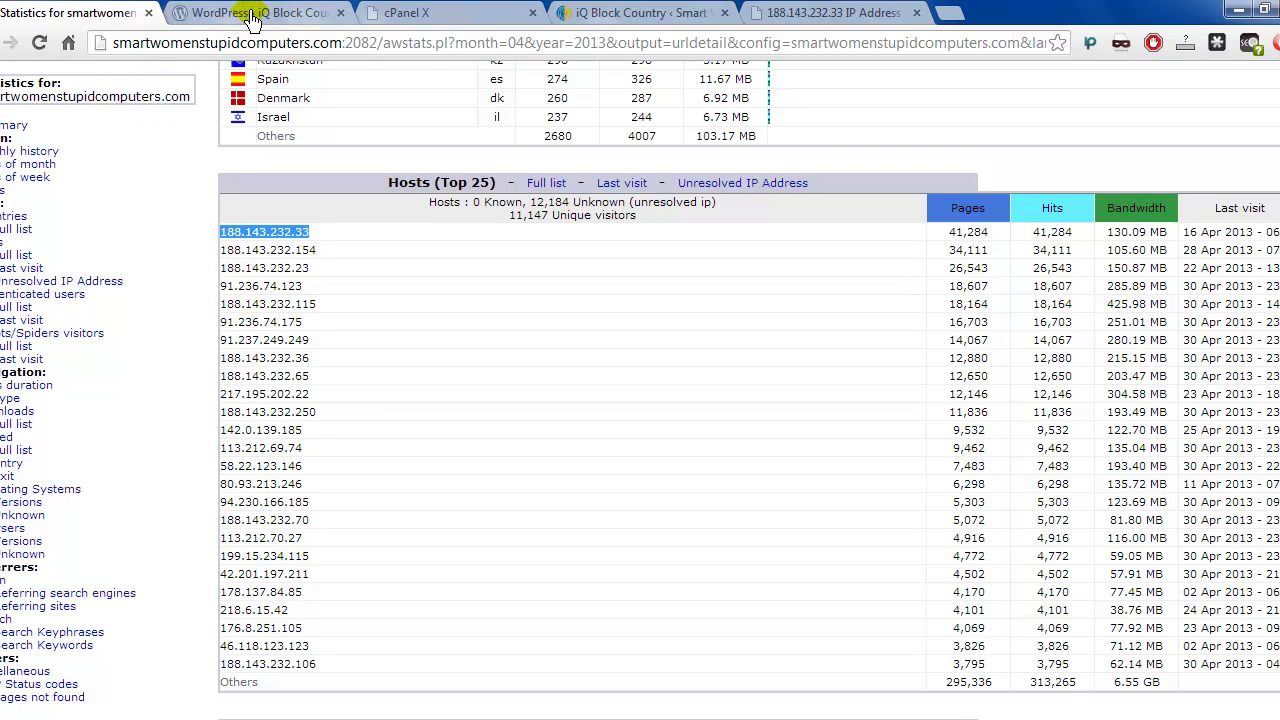
- Paste 188.143.232.33 into IP Deny Manager, add it to the blocked list, and return
{"action": "left_click", "coordinate": [460, 20]}
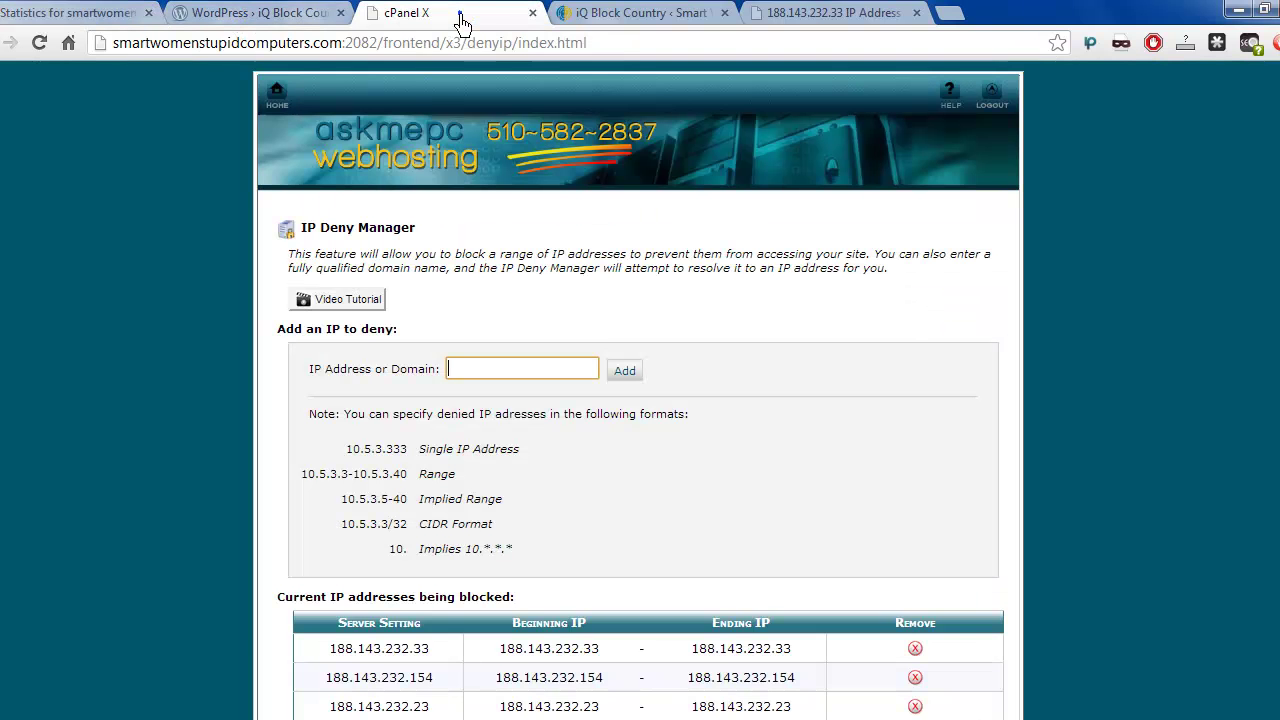
{"action": "left_click", "coordinate": [480, 378]}
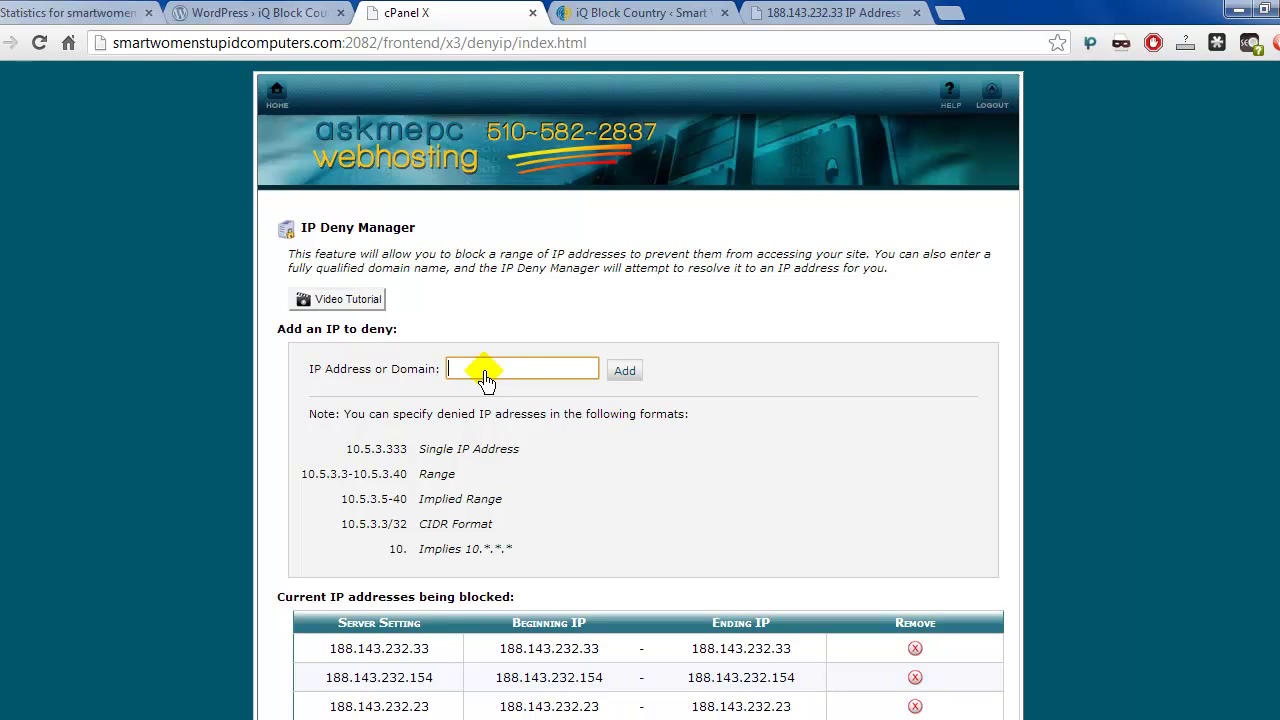
{"action": "key", "text": "ctrl+v"}
{"action": "left_click", "coordinate": [624, 371]}
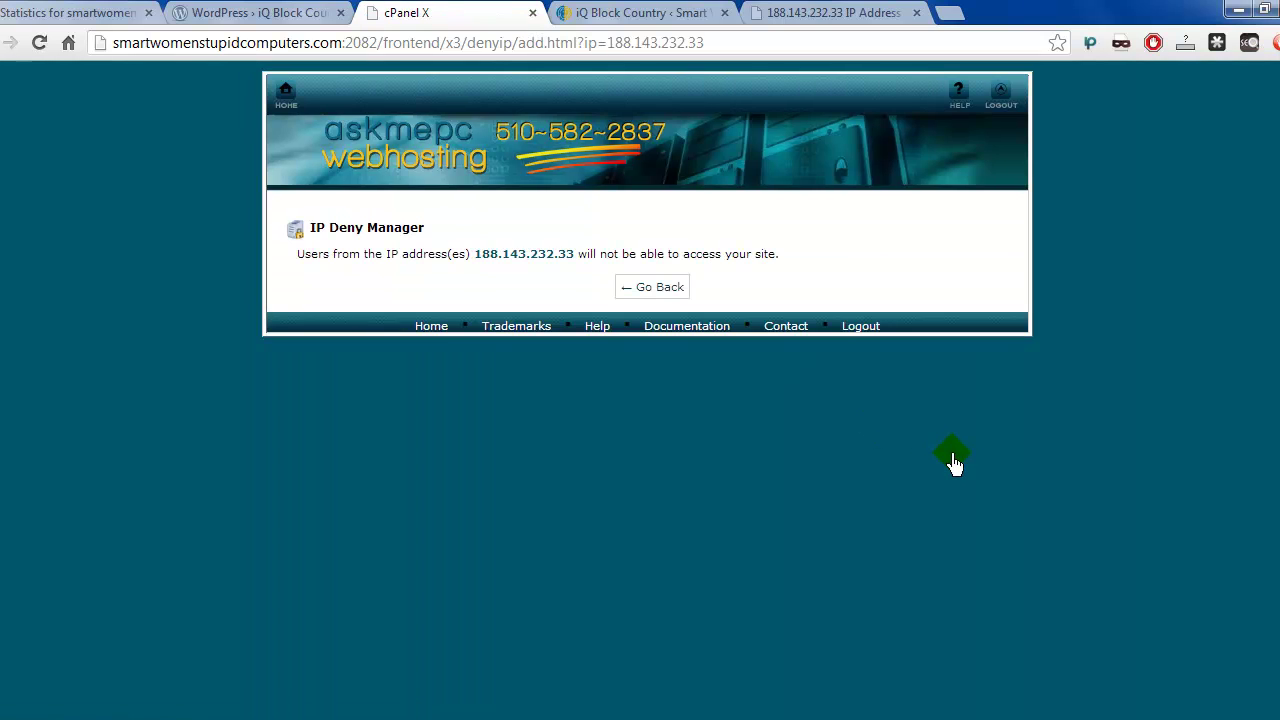
{"action": "left_click", "coordinate": [677, 290]}
{"action": "scroll", "coordinate": [850, 530], "scroll_direction": "down", "scroll_amount": 3}
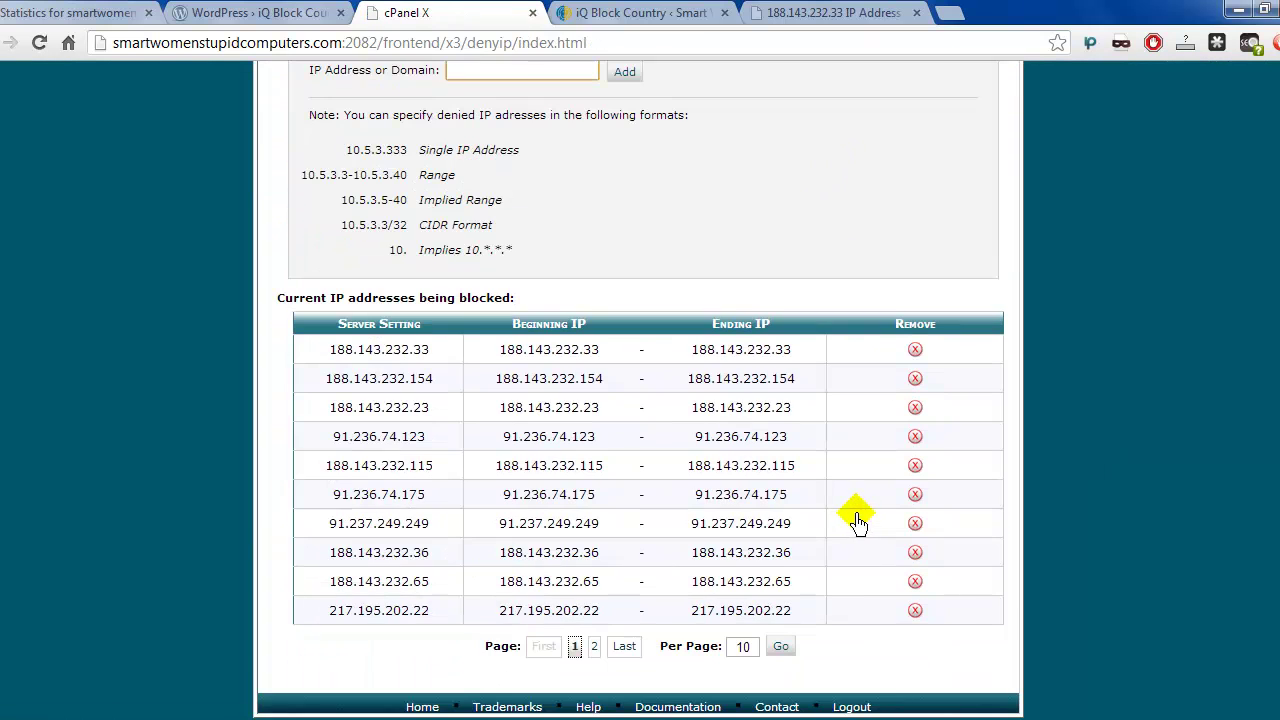
{"action": "scroll", "coordinate": [903, 530], "scroll_direction": "up", "scroll_amount": 3}
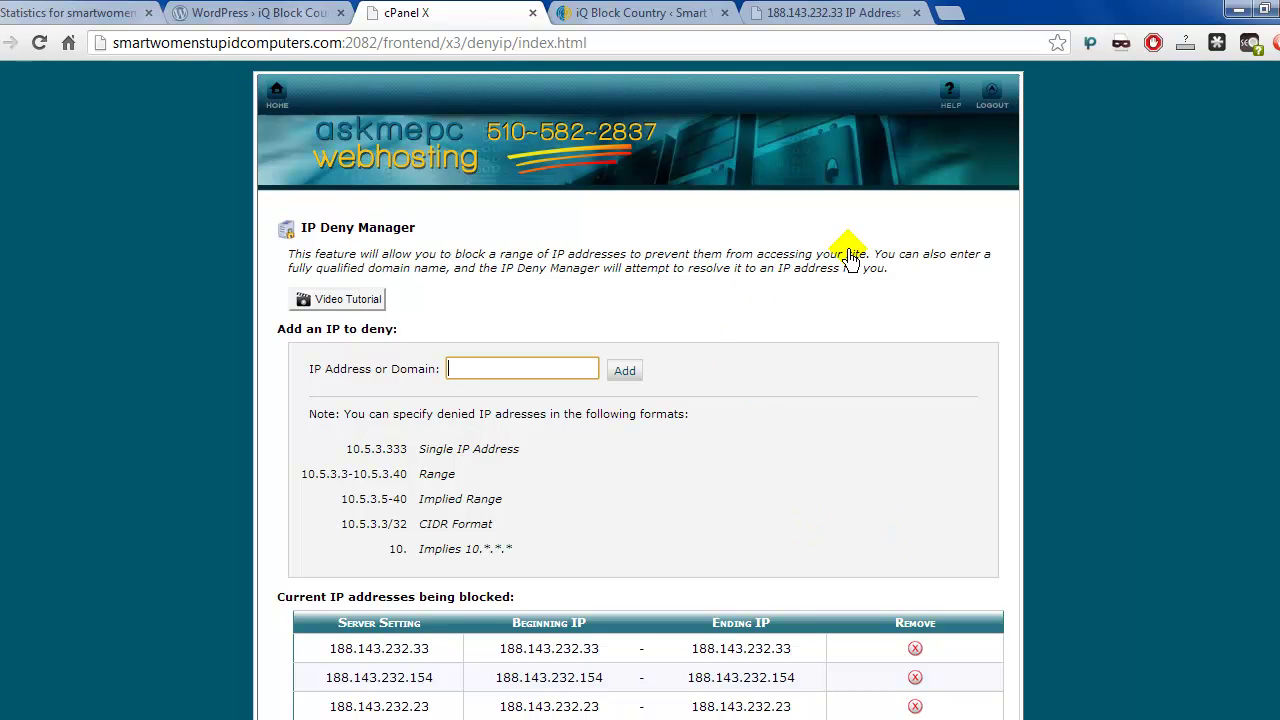
- View the iQ Block Country plugin page on WordPress.org, then the site's iQ Block Countries settings
{"action": "left_click", "coordinate": [228, 33]}
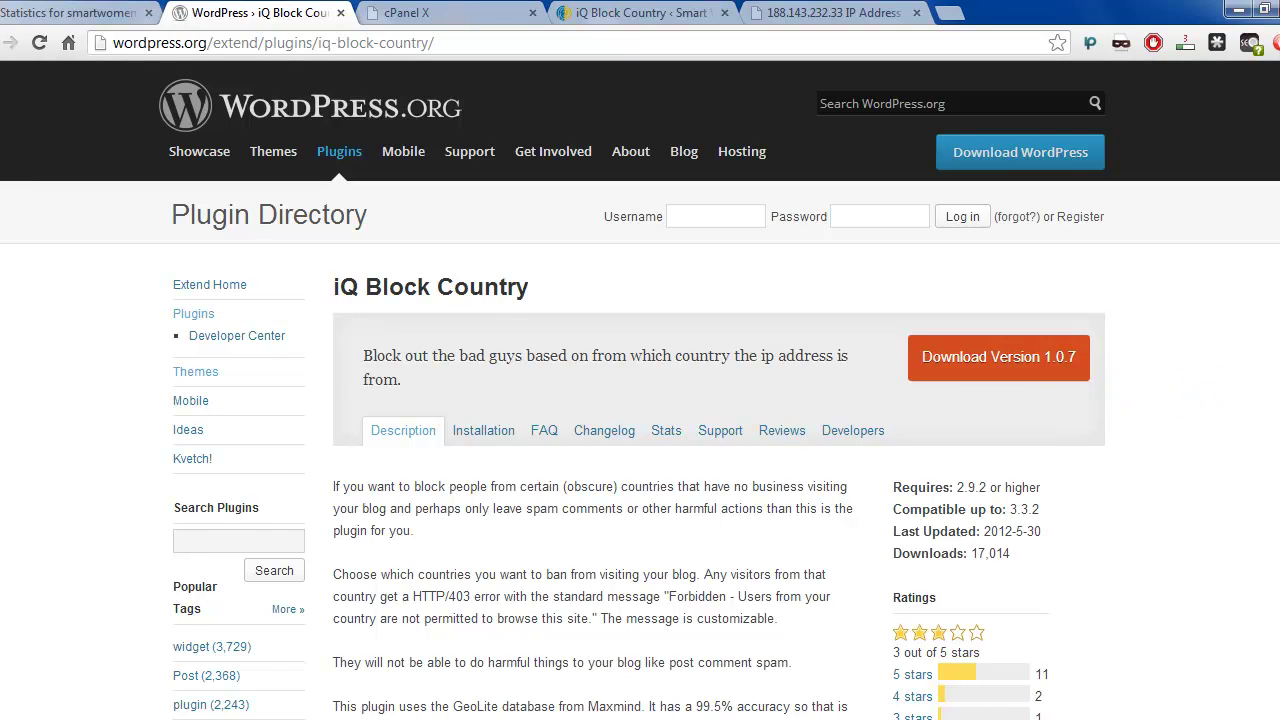
{"action": "left_click", "coordinate": [634, 14]}
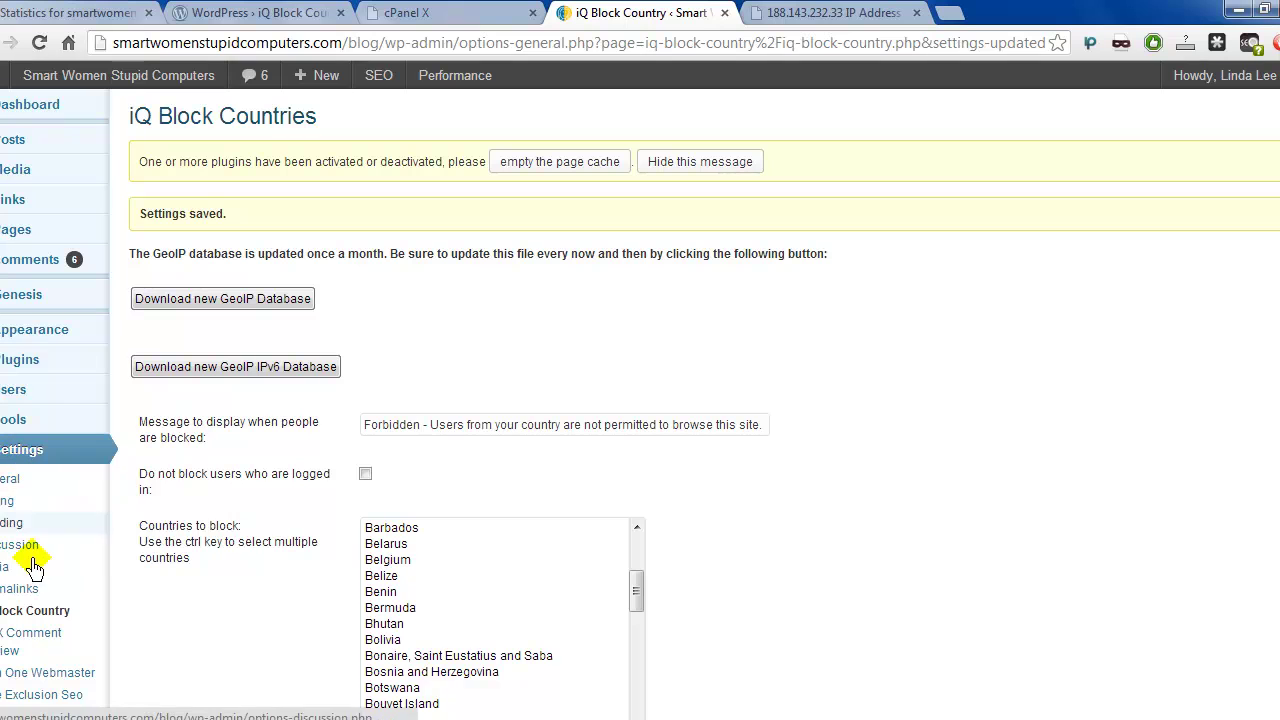
{"action": "scroll", "coordinate": [36, 563], "scroll_direction": "down", "scroll_amount": 1}
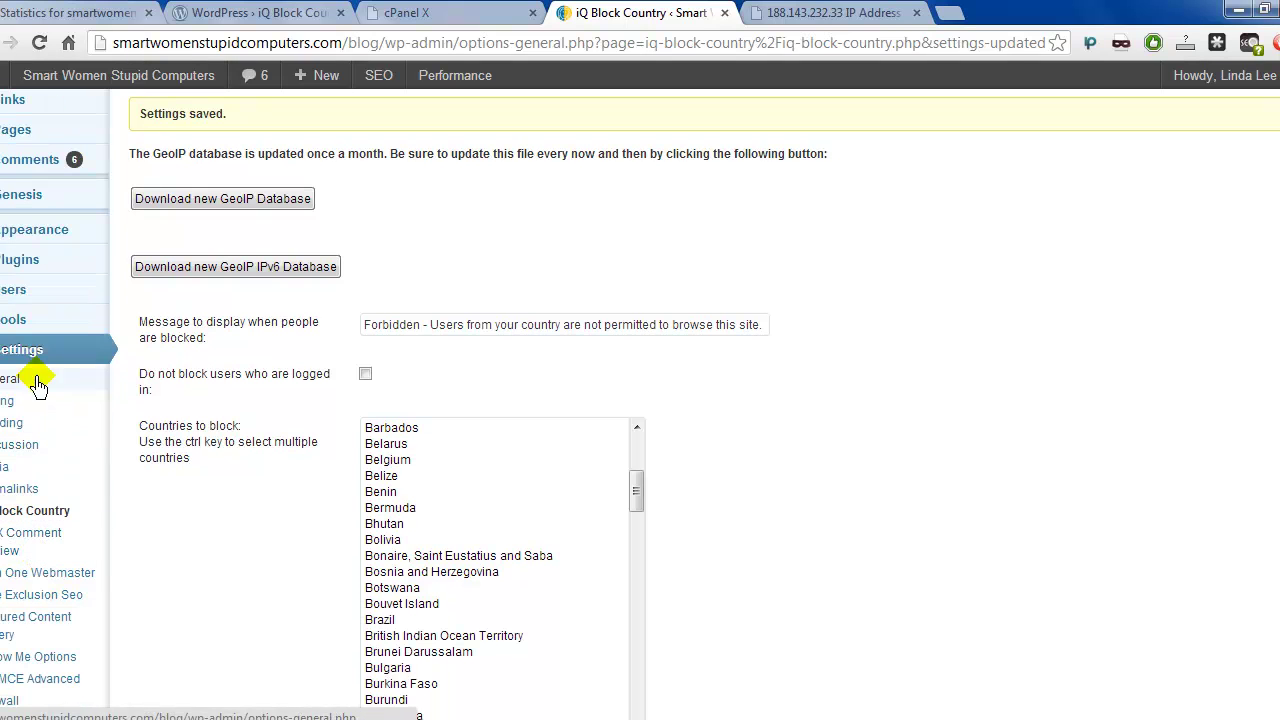
{"action": "left_click", "coordinate": [24, 272]}
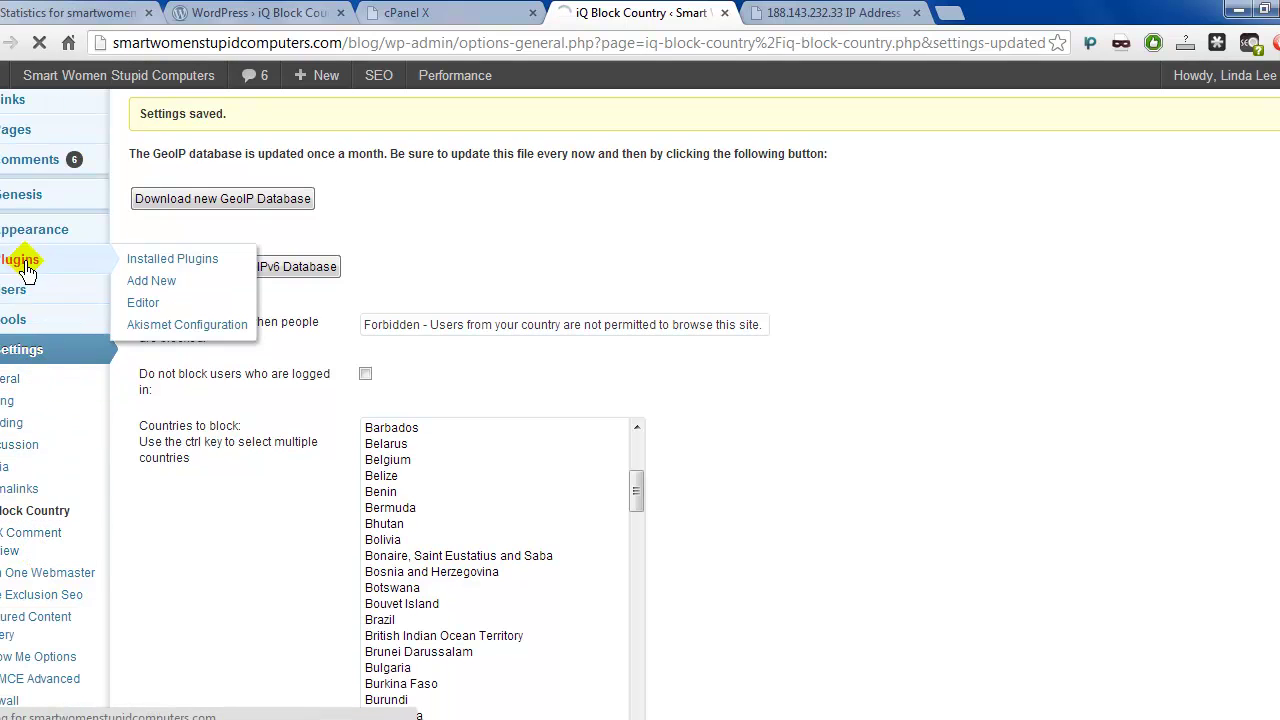
{"action": "scroll", "coordinate": [425, 420], "scroll_direction": "down", "scroll_amount": 1}
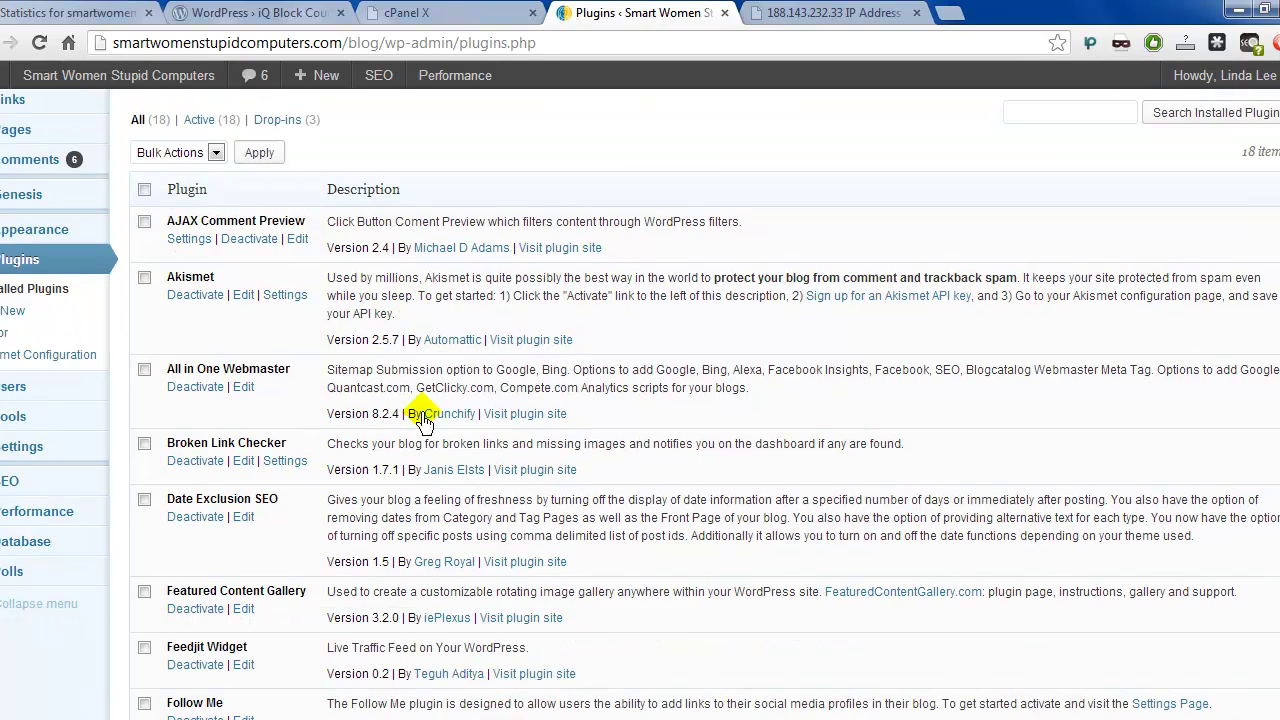
{"action": "scroll", "coordinate": [425, 420], "scroll_direction": "down", "scroll_amount": 1}
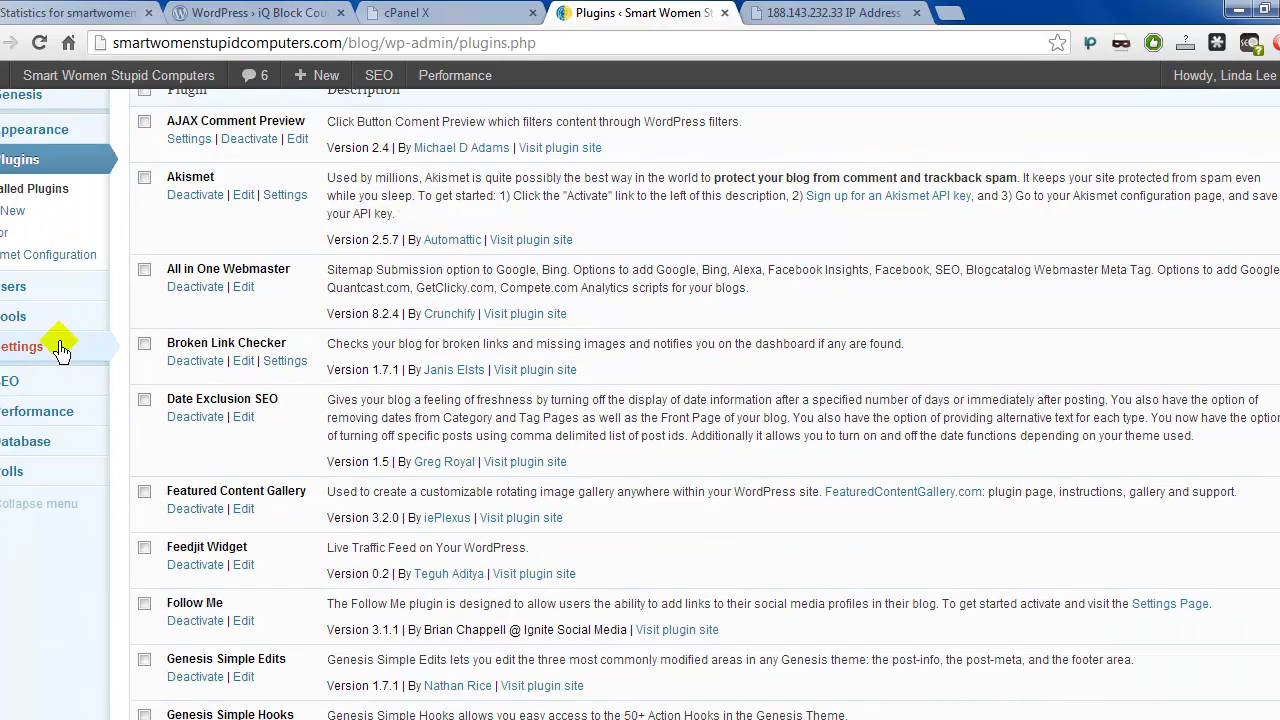
{"action": "mouse_move", "coordinate": [43, 355]}
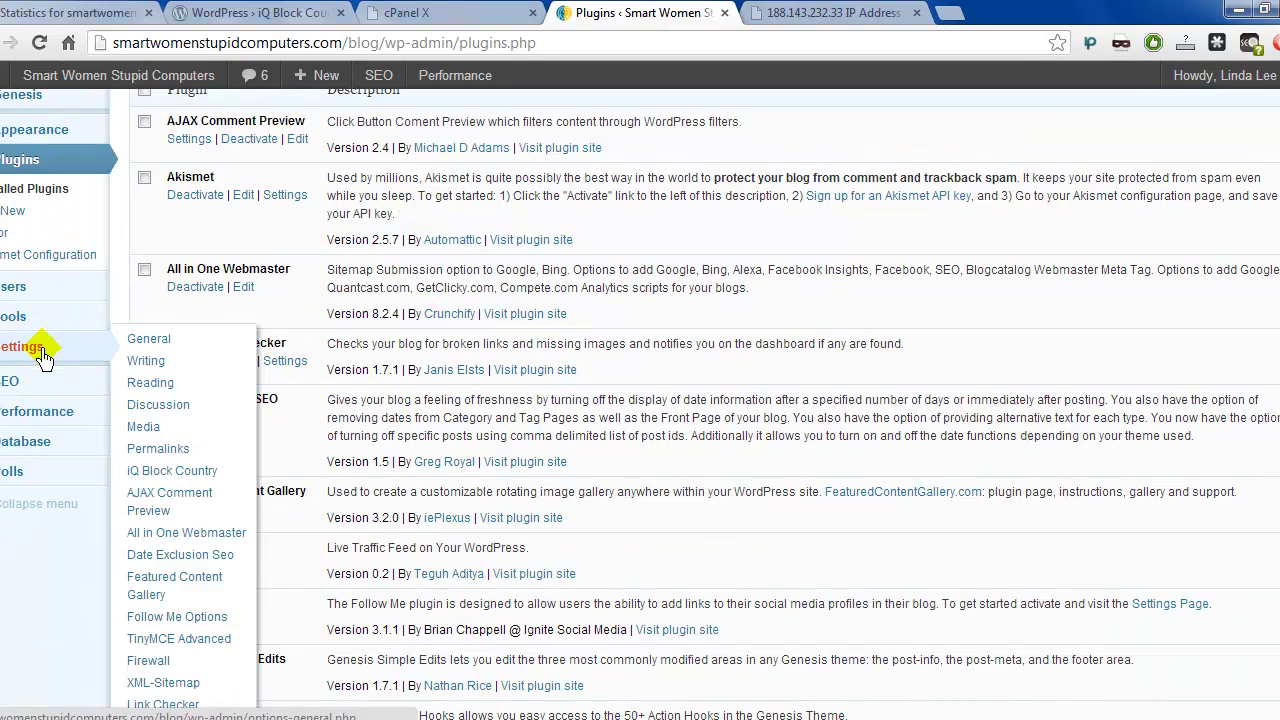
{"action": "left_click", "coordinate": [171, 474]}
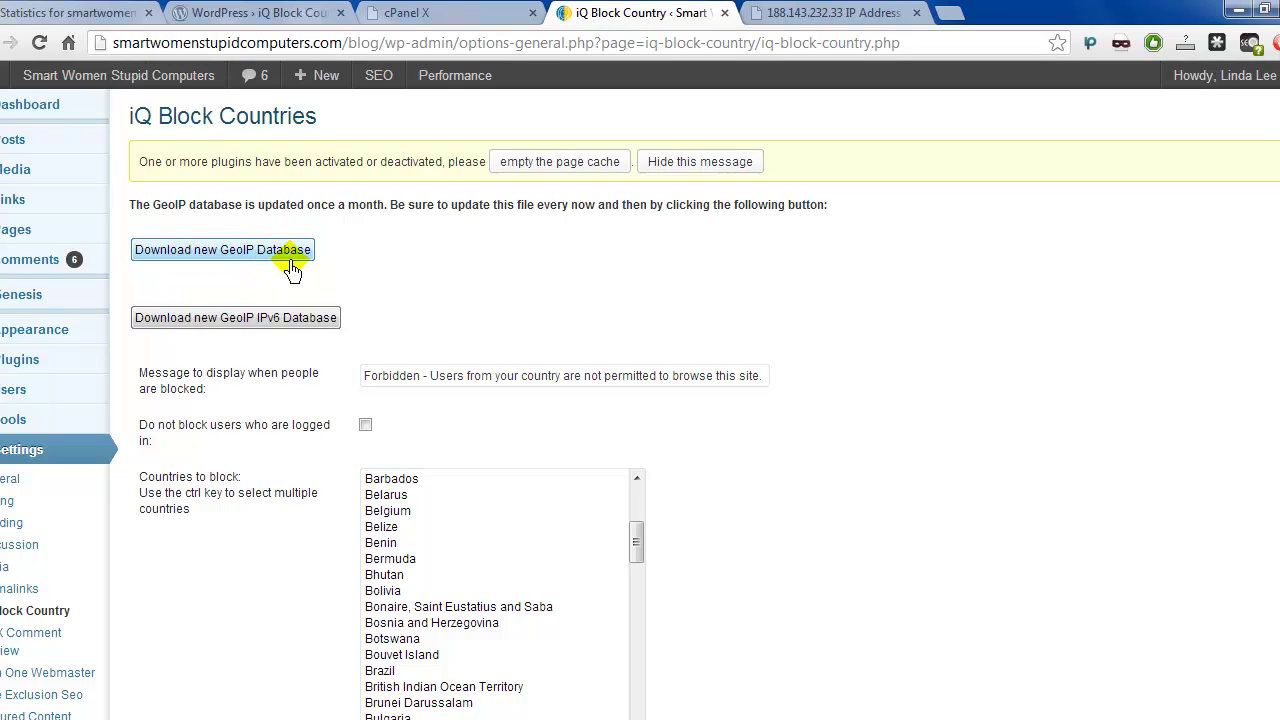
- Try selecting Barbados through Benin in the Countries to block list
{"action": "scroll", "coordinate": [954, 334], "scroll_direction": "down", "scroll_amount": 2}
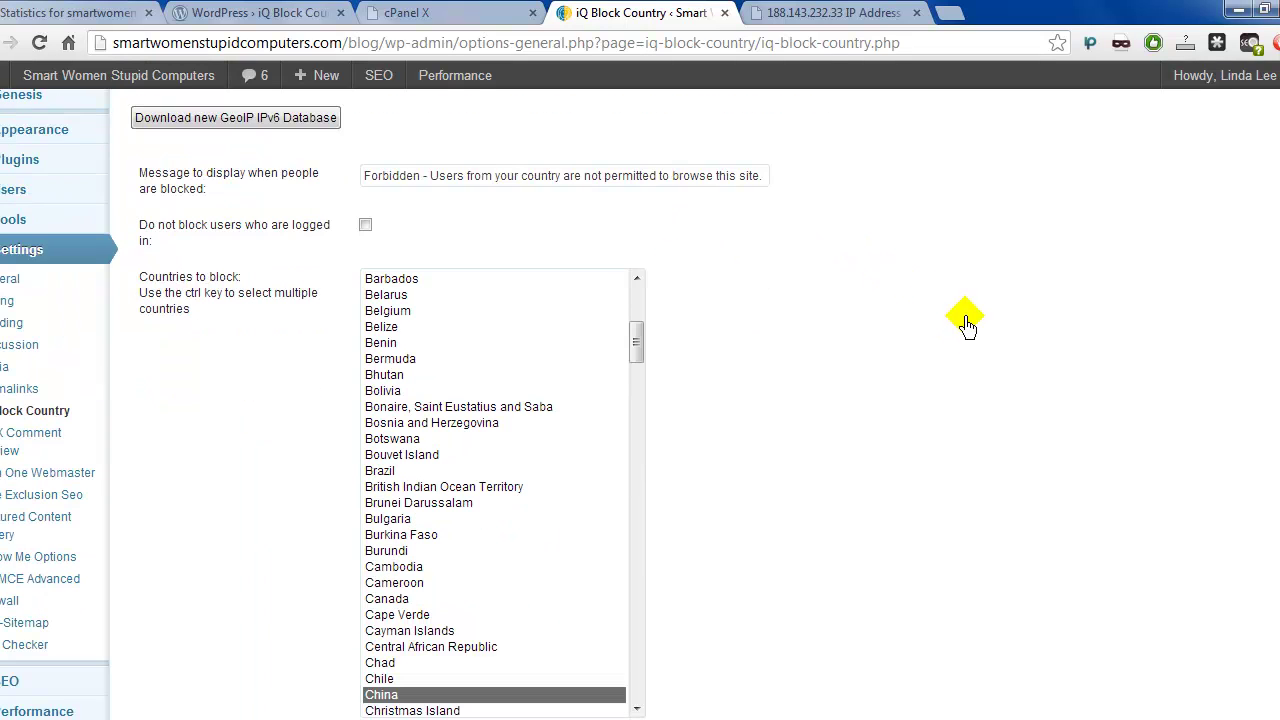
{"action": "left_click_drag", "start_coordinate": [622, 342], "coordinate": [636, 285]}
{"action": "left_click", "coordinate": [780, 309]}
{"action": "left_click_drag", "start_coordinate": [636, 343], "coordinate": [645, 278]}
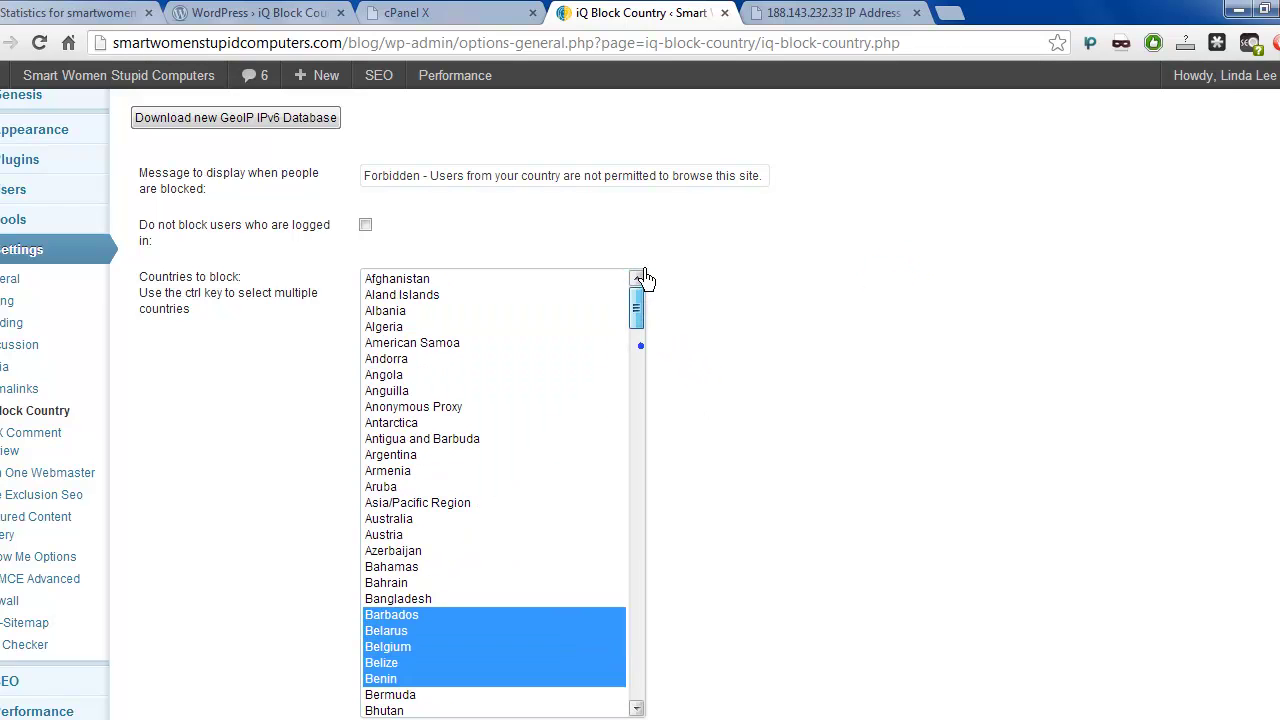
{"action": "left_click", "coordinate": [894, 306]}
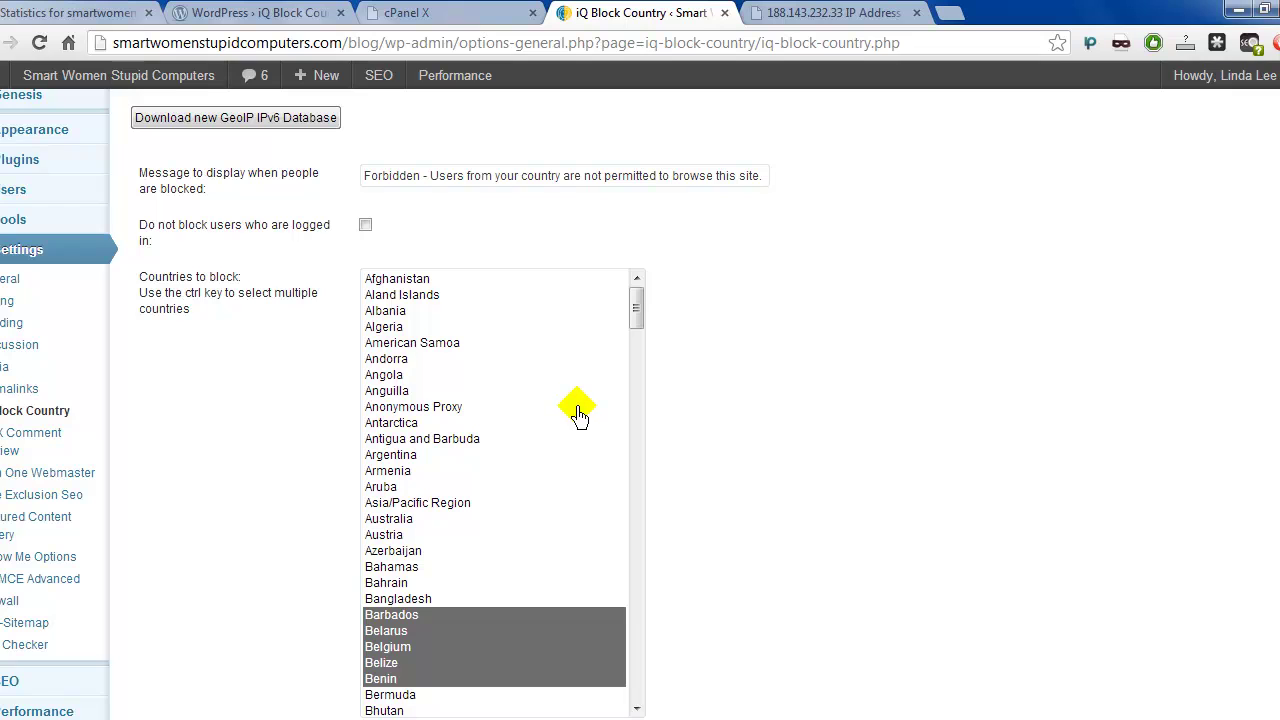
- Choose Pakistan as the country to block and save the settings
{"action": "scroll", "coordinate": [572, 435], "scroll_direction": "down", "scroll_amount": 1}
{"action": "scroll", "coordinate": [572, 445], "scroll_direction": "down", "scroll_amount": 1}
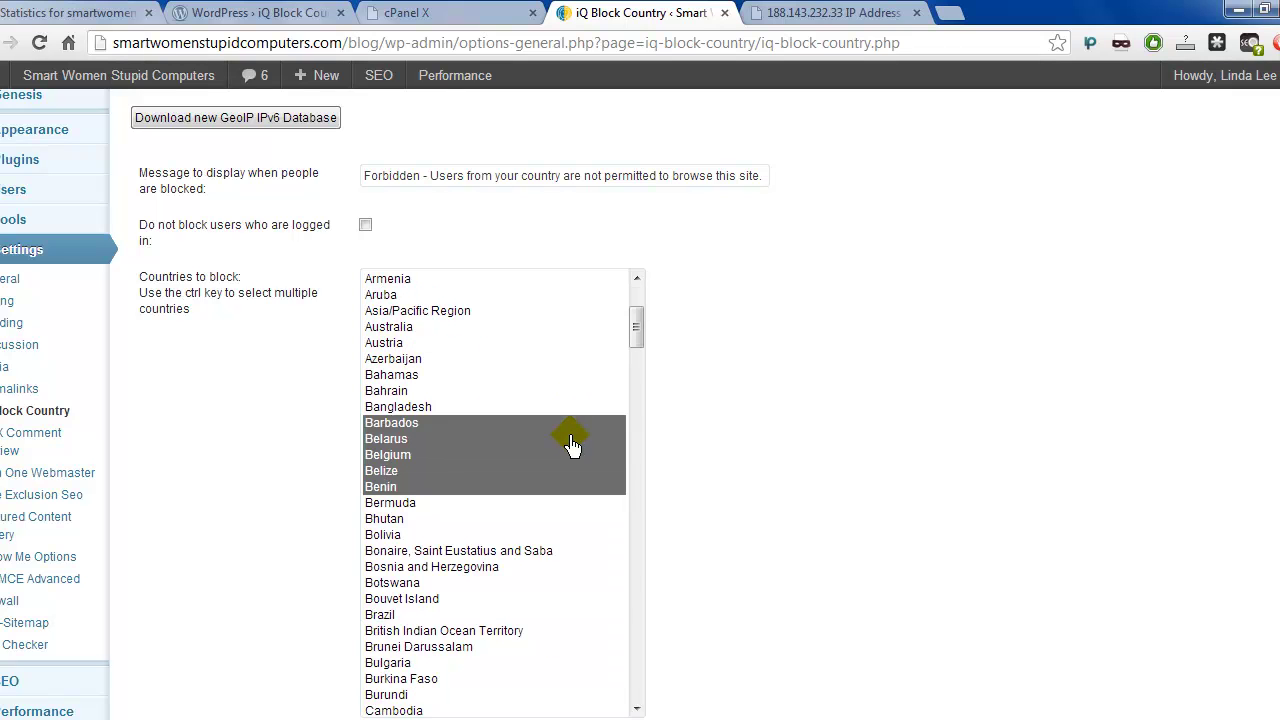
{"action": "scroll", "coordinate": [572, 445], "scroll_direction": "down", "scroll_amount": 1}
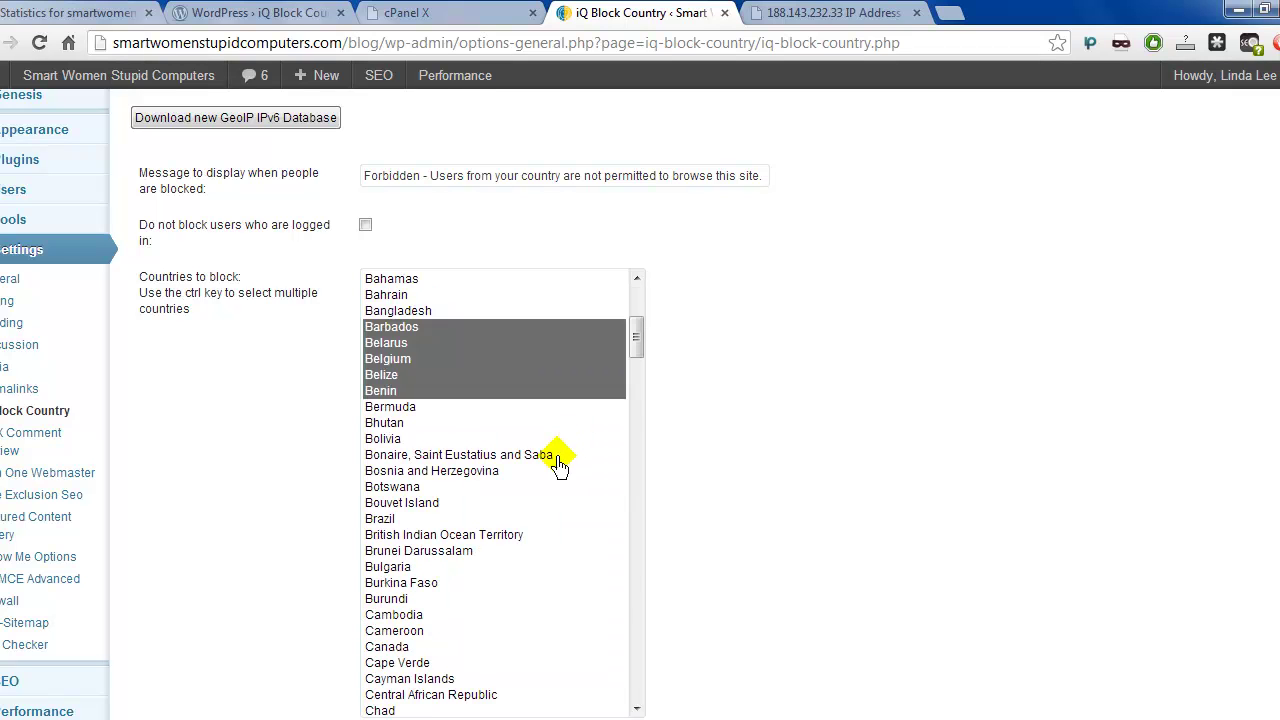
{"action": "scroll", "coordinate": [576, 482], "scroll_direction": "down", "scroll_amount": 2}
{"action": "scroll", "coordinate": [578, 486], "scroll_direction": "down", "scroll_amount": 6}
{"action": "scroll", "coordinate": [578, 486], "scroll_direction": "down", "scroll_amount": 2}
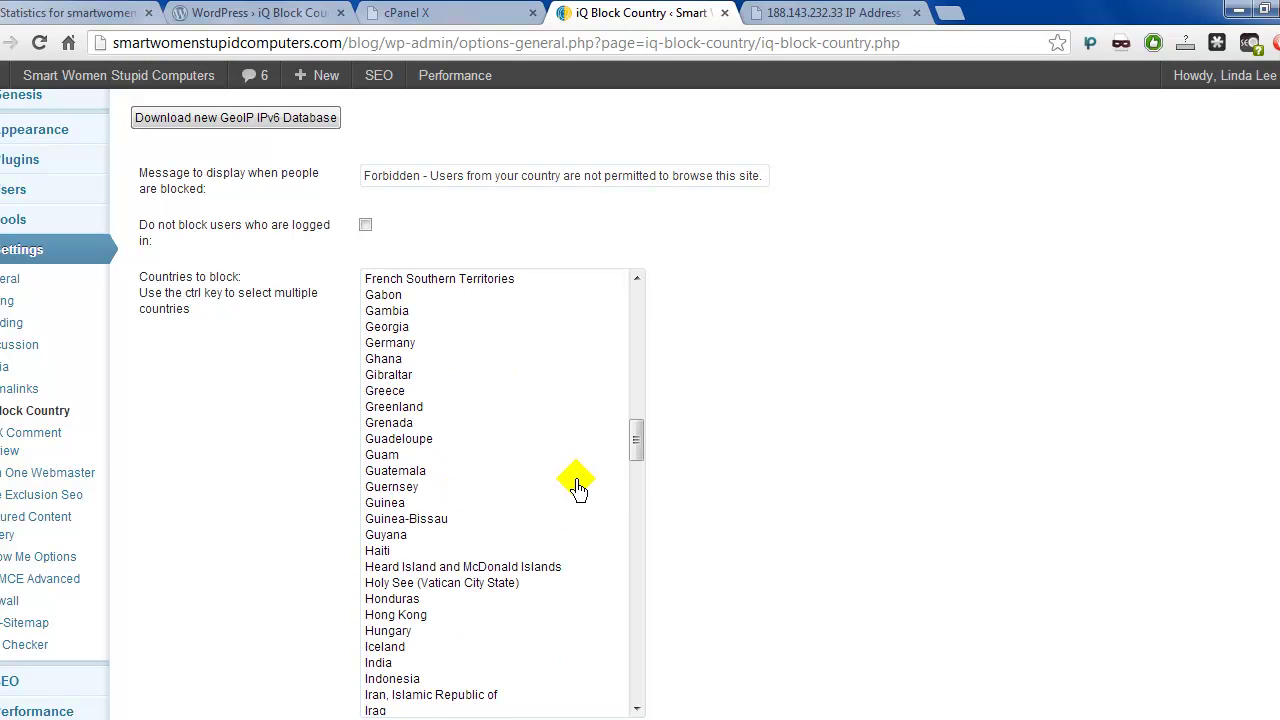
{"action": "scroll", "coordinate": [578, 486], "scroll_direction": "down", "scroll_amount": 4}
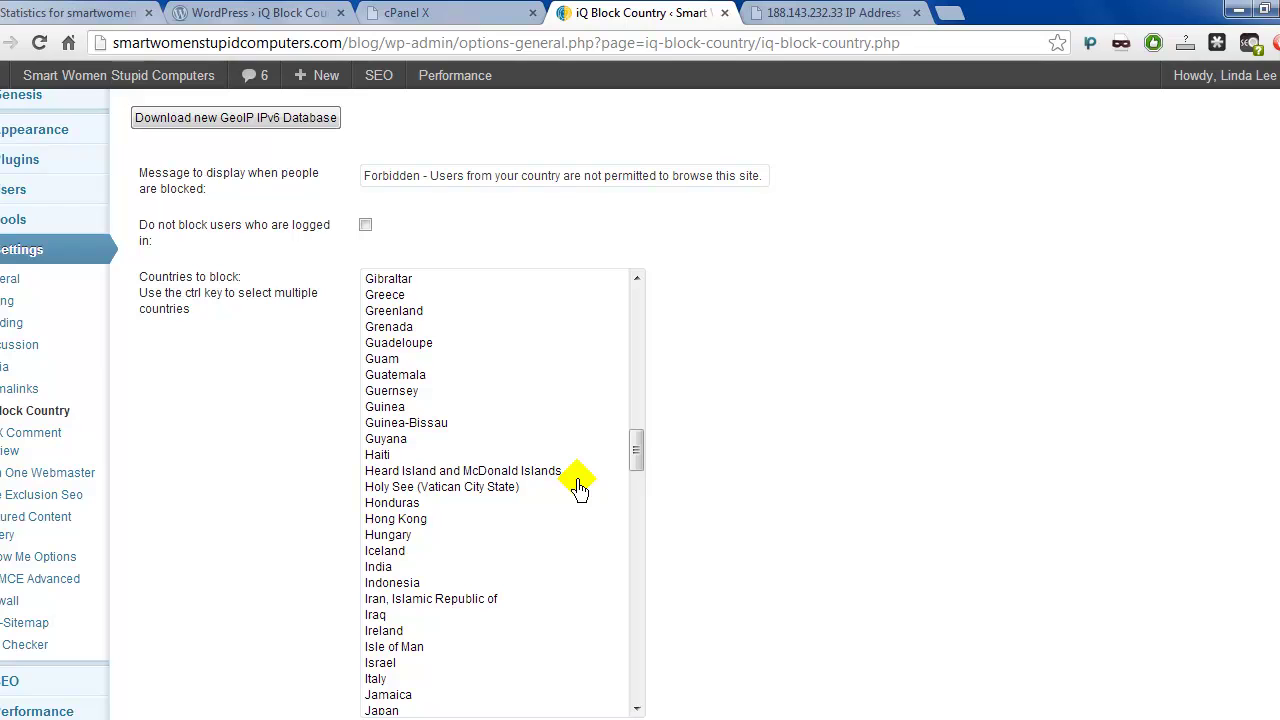
{"action": "scroll", "coordinate": [578, 486], "scroll_direction": "down", "scroll_amount": 1}
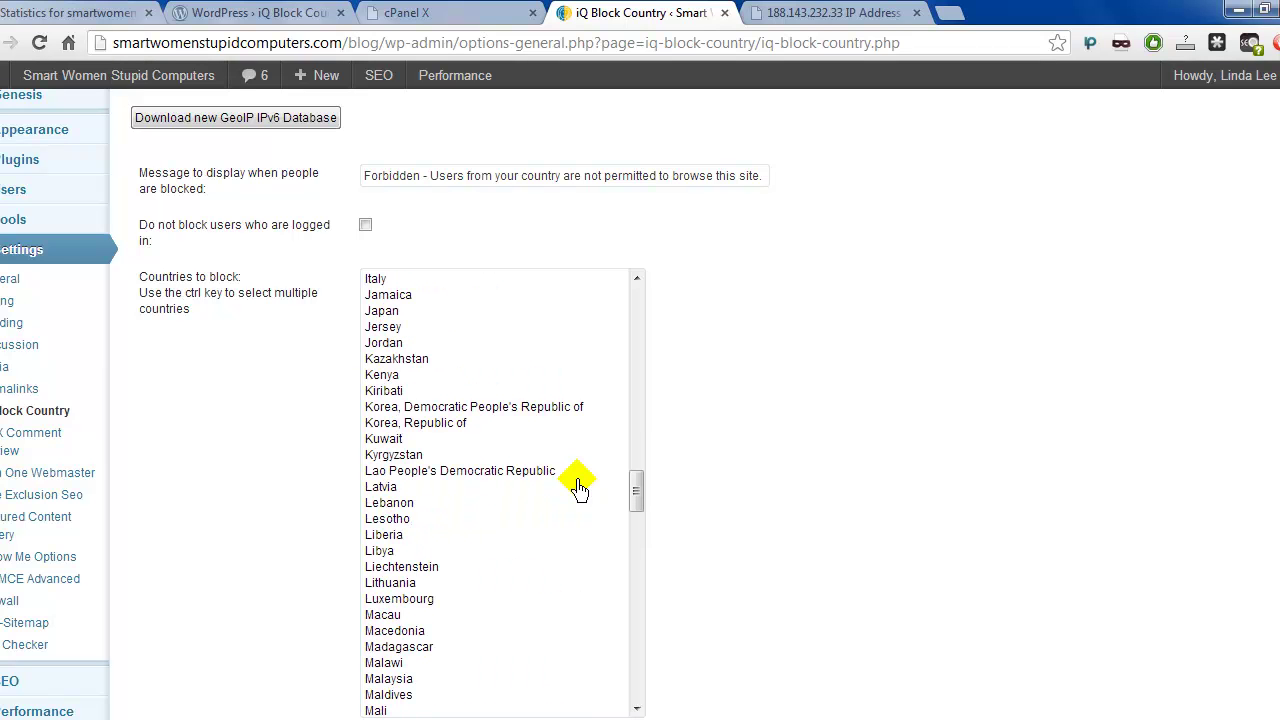
{"action": "scroll", "coordinate": [578, 486], "scroll_direction": "down", "scroll_amount": 1}
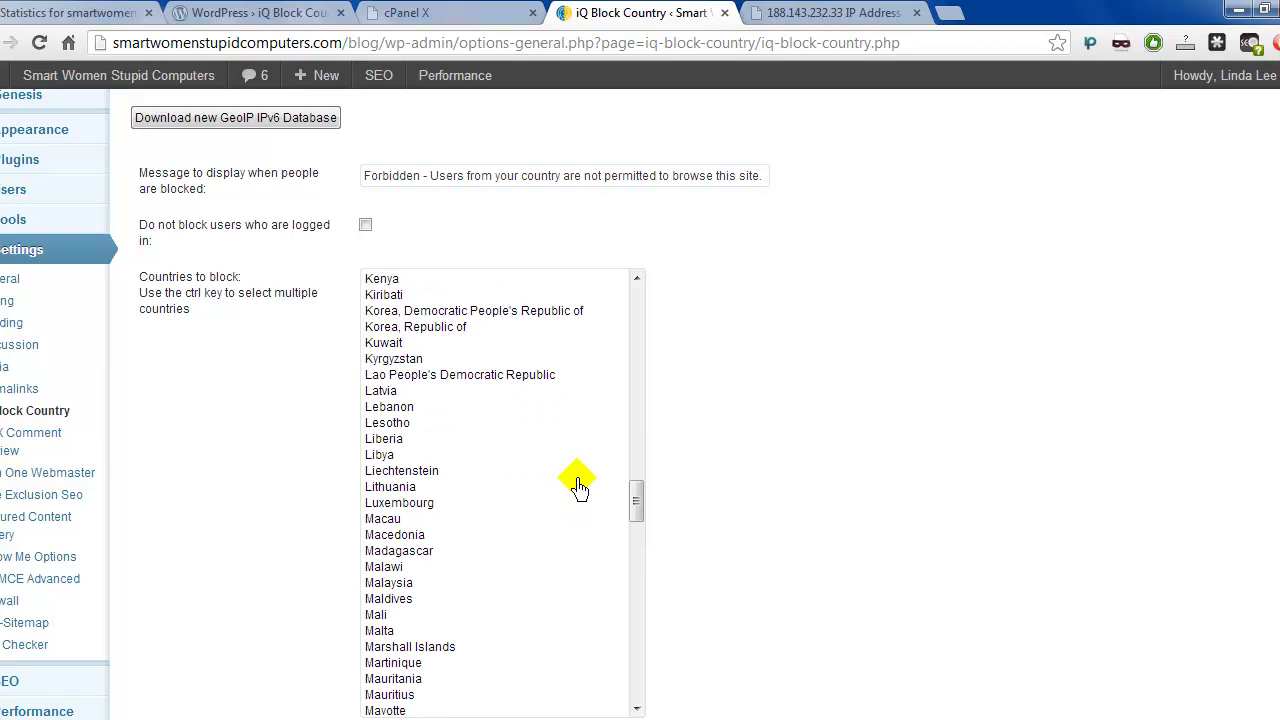
{"action": "scroll", "coordinate": [578, 486], "scroll_direction": "down", "scroll_amount": 7}
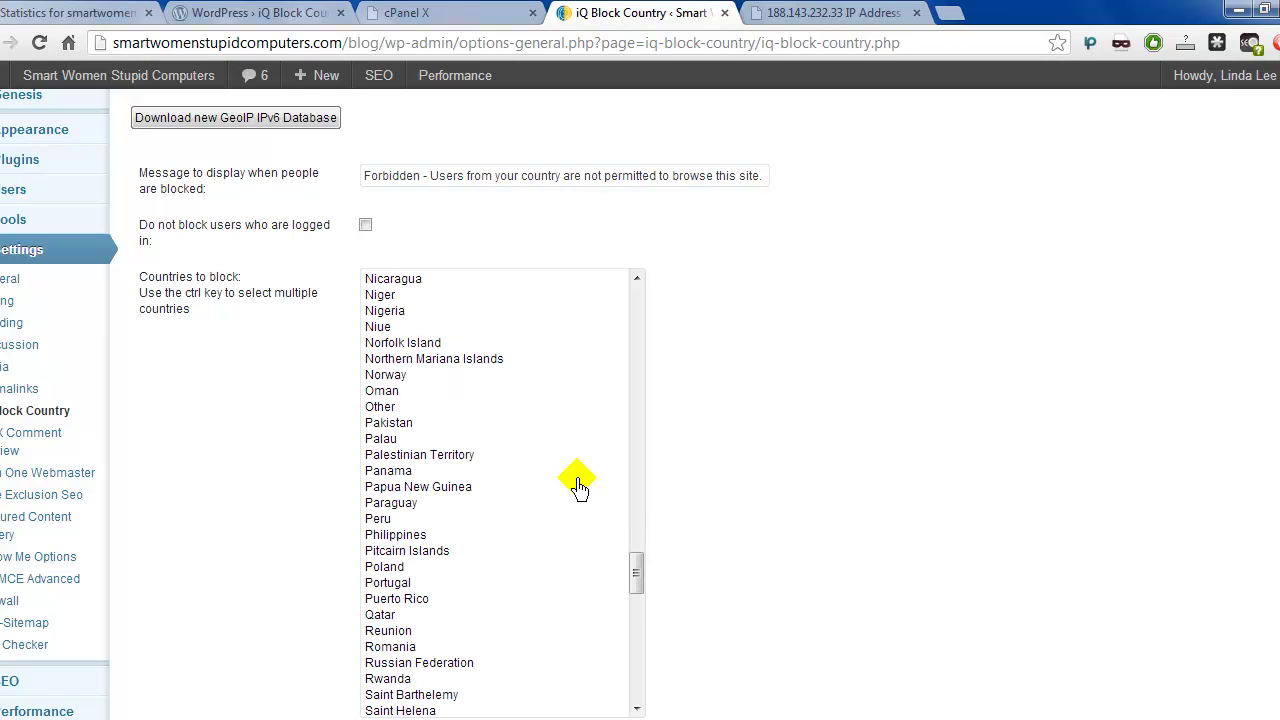
{"action": "left_click", "coordinate": [380, 407]}
{"action": "left_click", "coordinate": [382, 423]}
{"action": "scroll", "coordinate": [852, 518], "scroll_direction": "down", "scroll_amount": 2}
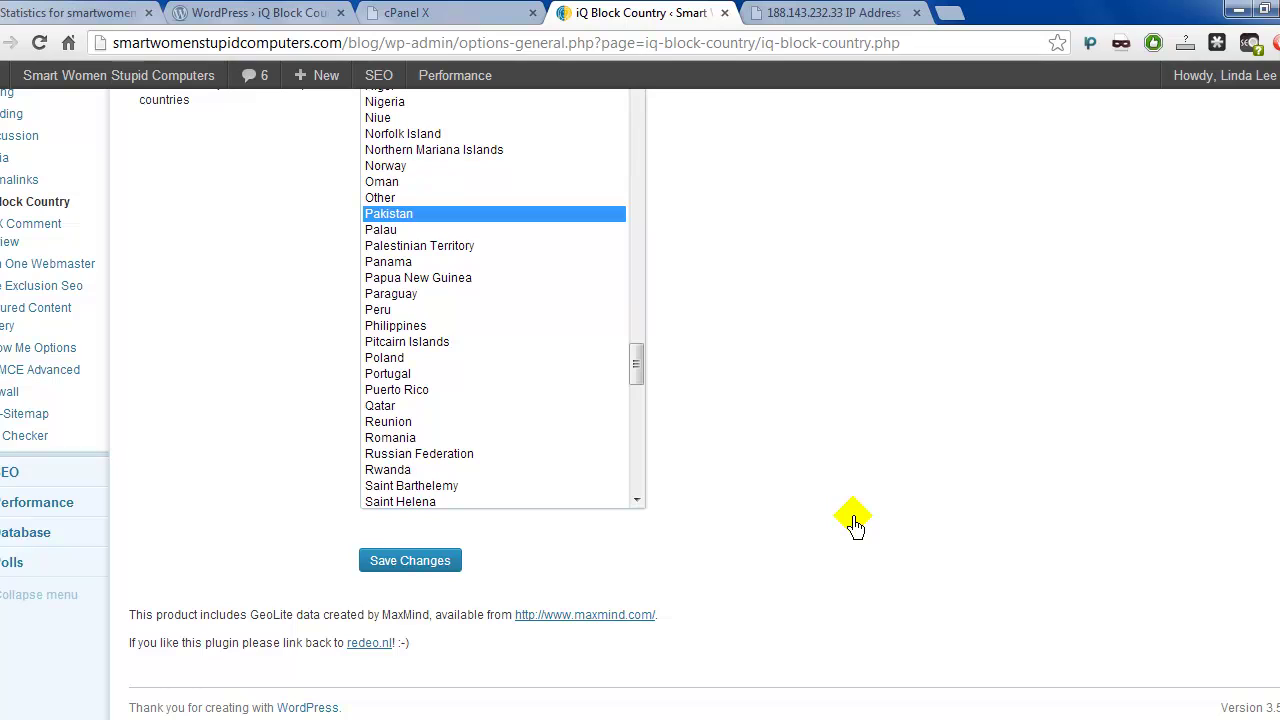
{"action": "left_click", "coordinate": [410, 562]}
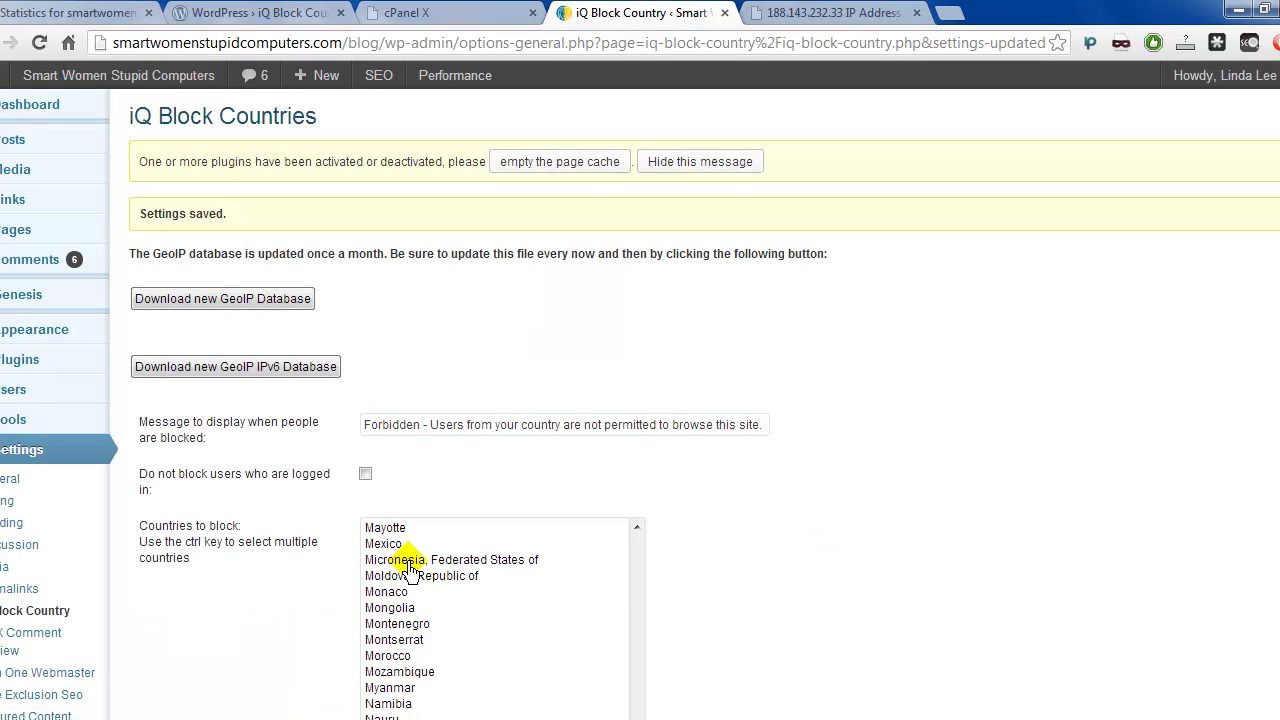
- Select Belgium instead of Pakistan in Countries to block and save the changes
{"action": "scroll", "coordinate": [334, 531], "scroll_direction": "down", "scroll_amount": 5}
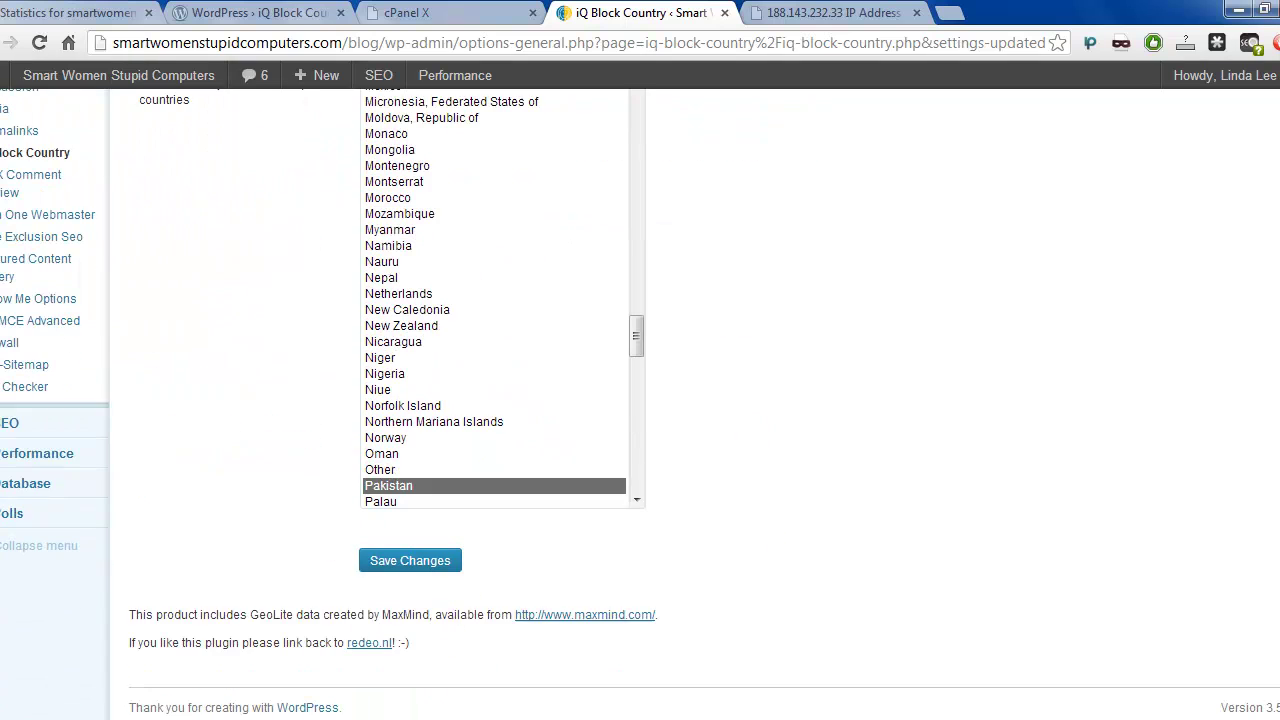
{"action": "scroll", "coordinate": [1137, 614], "scroll_direction": "up", "scroll_amount": 5}
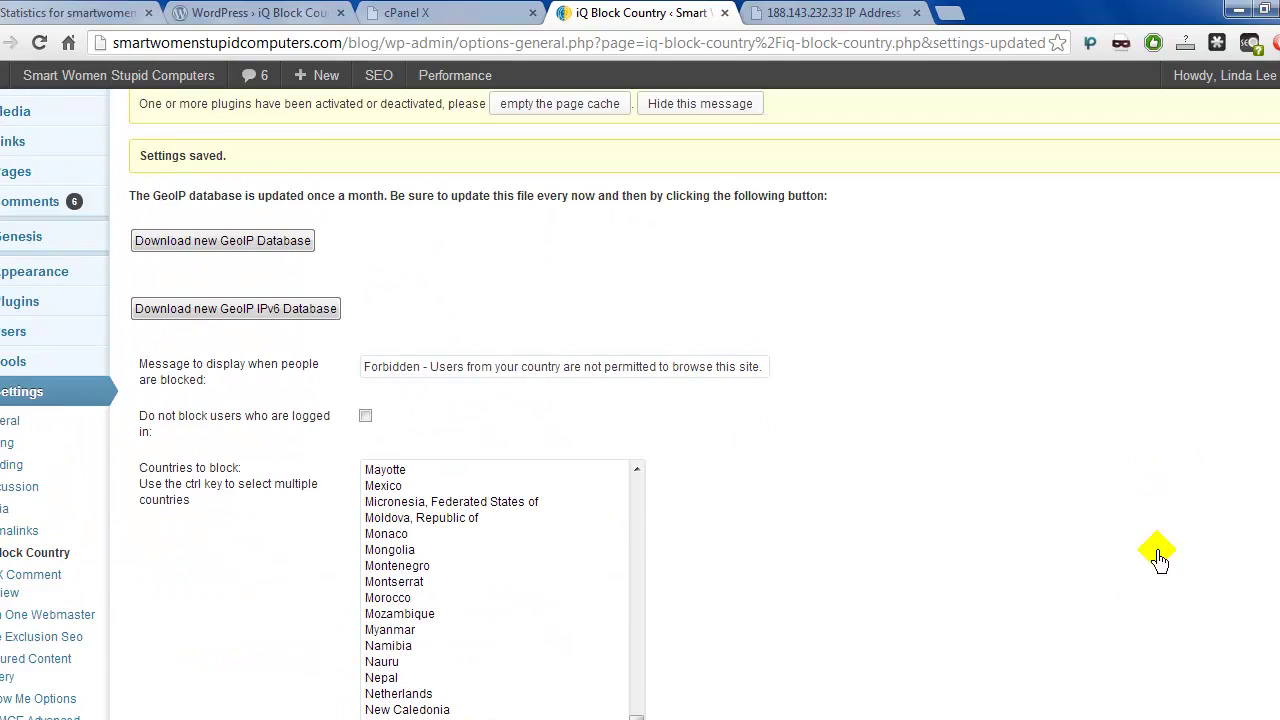
{"action": "scroll", "coordinate": [557, 651], "scroll_direction": "up", "scroll_amount": 8}
{"action": "scroll", "coordinate": [472, 650], "scroll_direction": "up", "scroll_amount": 12}
{"action": "scroll", "coordinate": [678, 482], "scroll_direction": "down", "scroll_amount": 3}
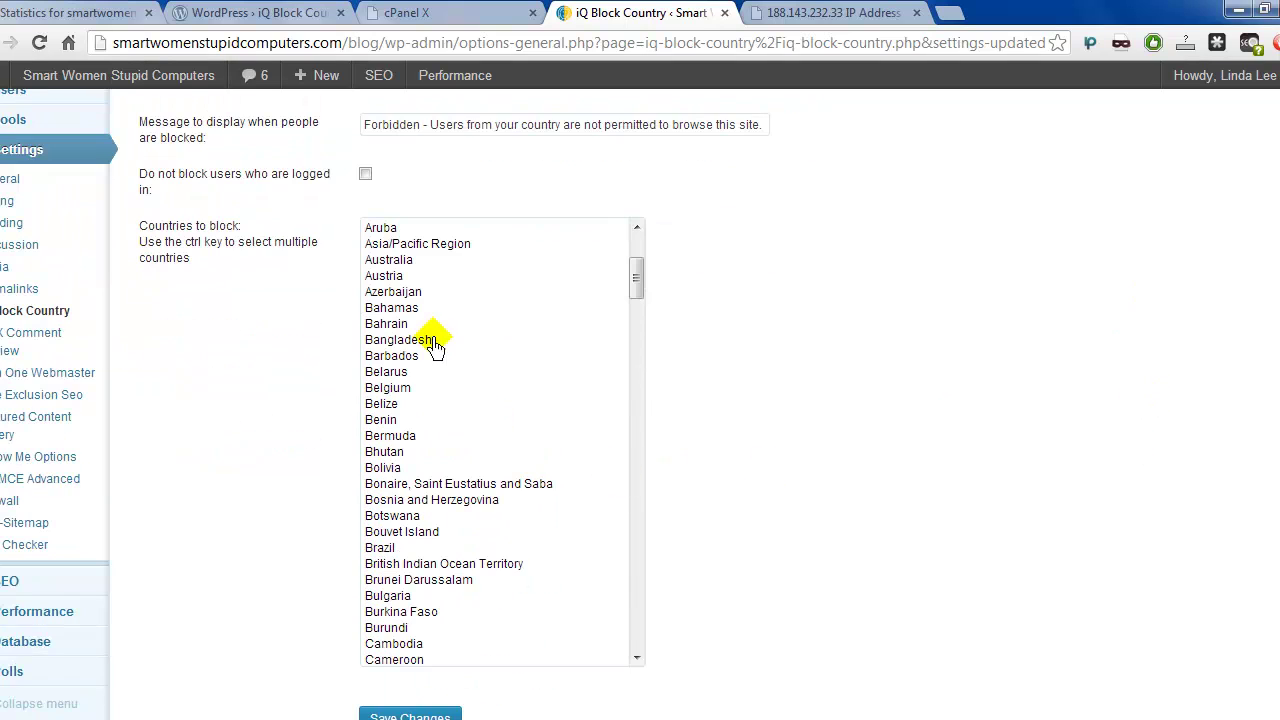
{"action": "left_click", "coordinate": [390, 388]}
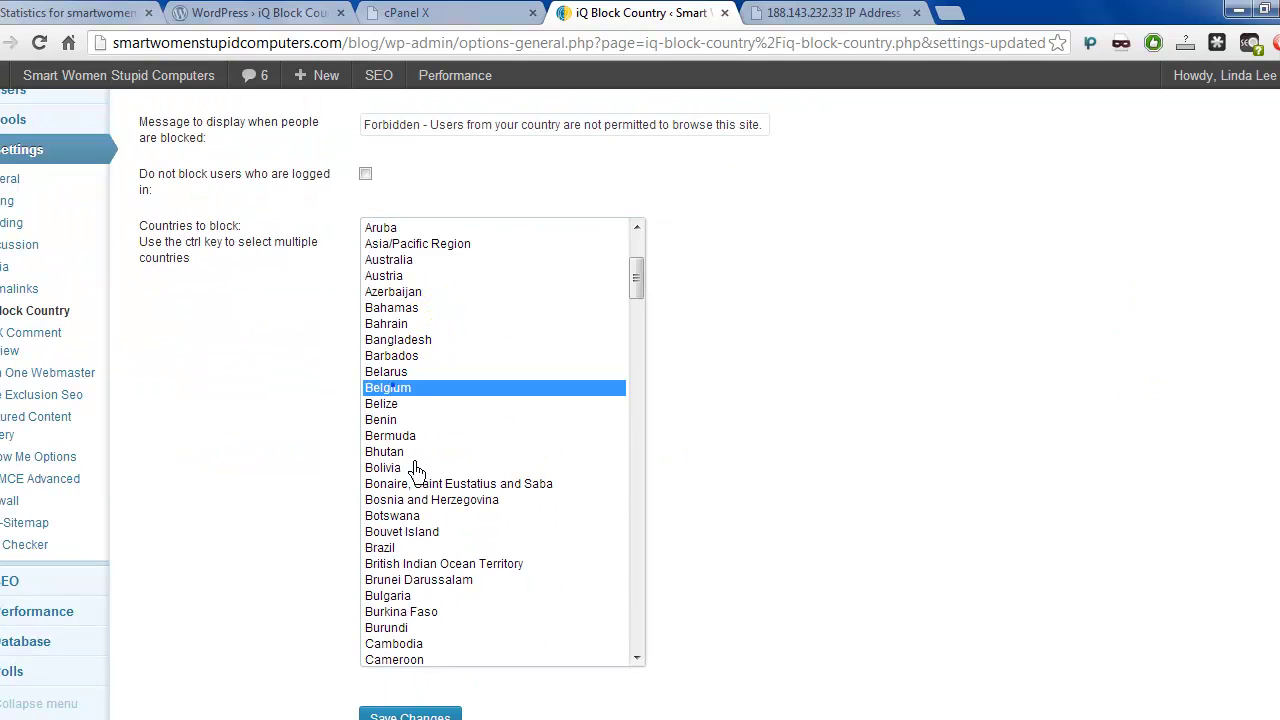
{"action": "left_click", "coordinate": [400, 714]}
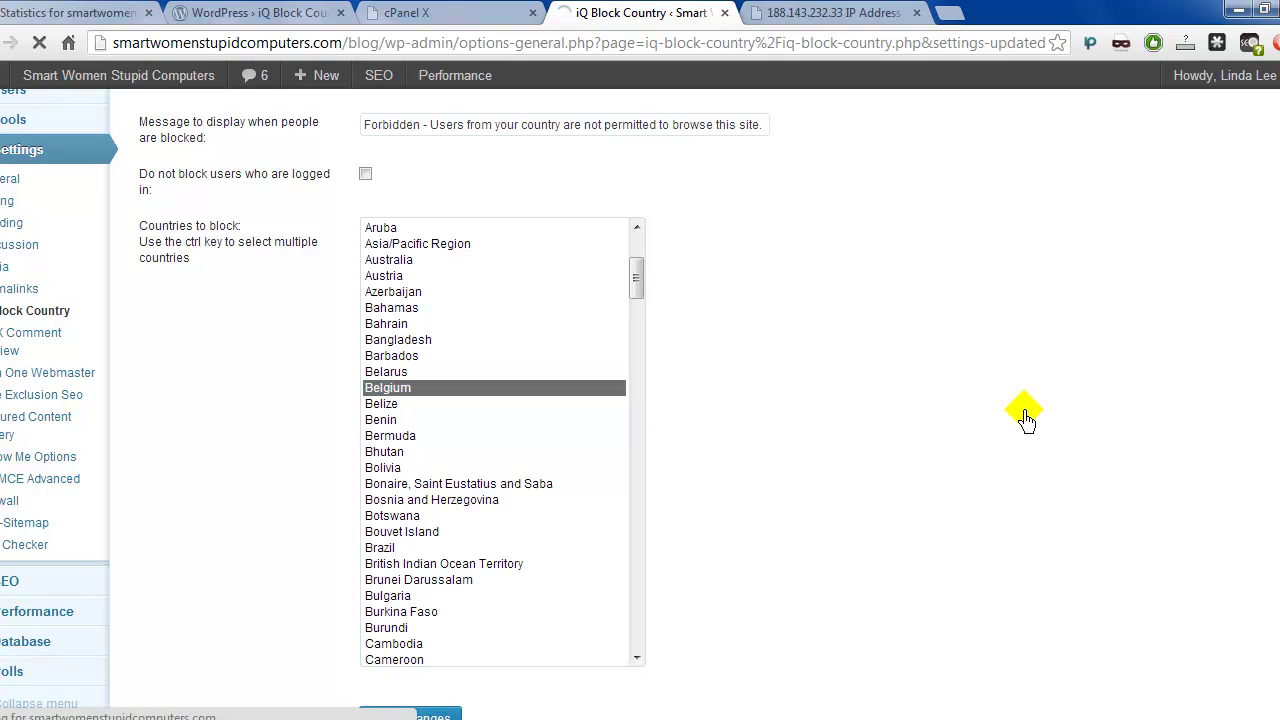